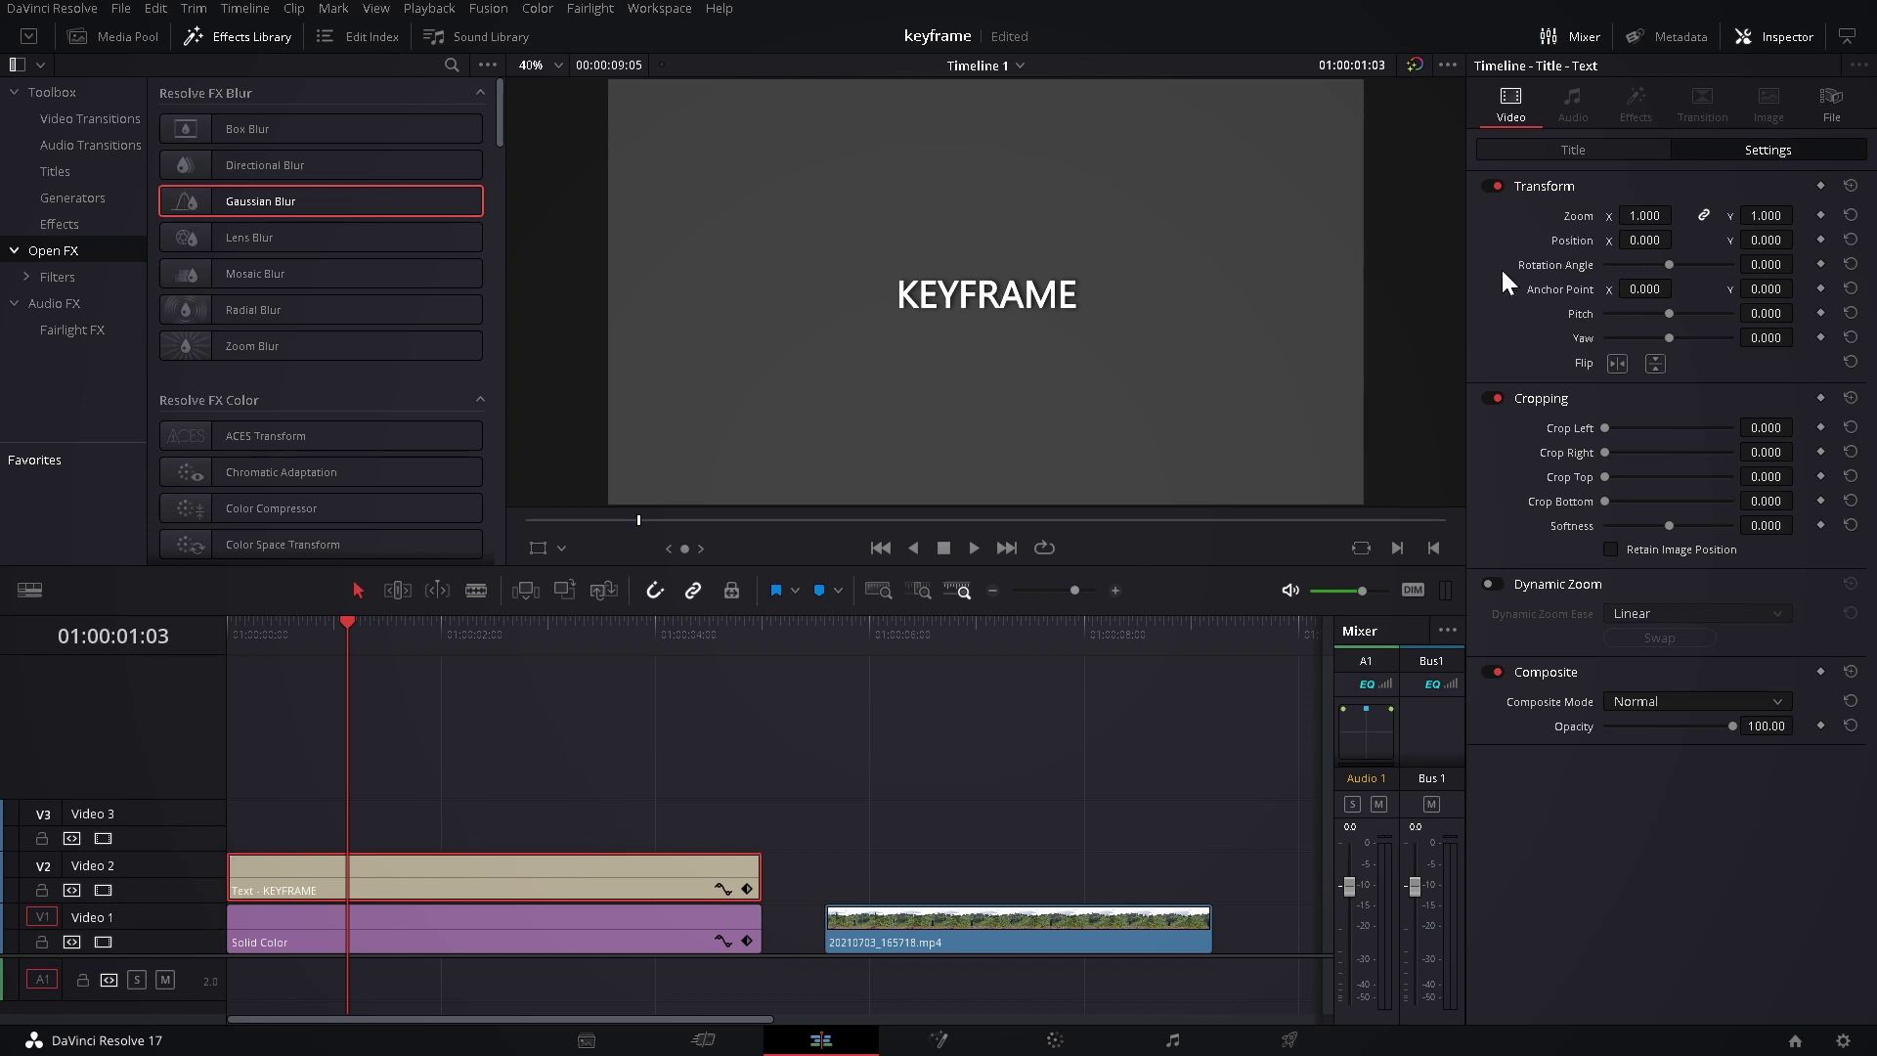
# Add a Zoom keyframe of 0.000 on the KEYFRAME title at 01:00:01:08
pyautogui.click(373, 632)
pyautogui.moveTo(374, 637); pyautogui.dragTo(369, 637)
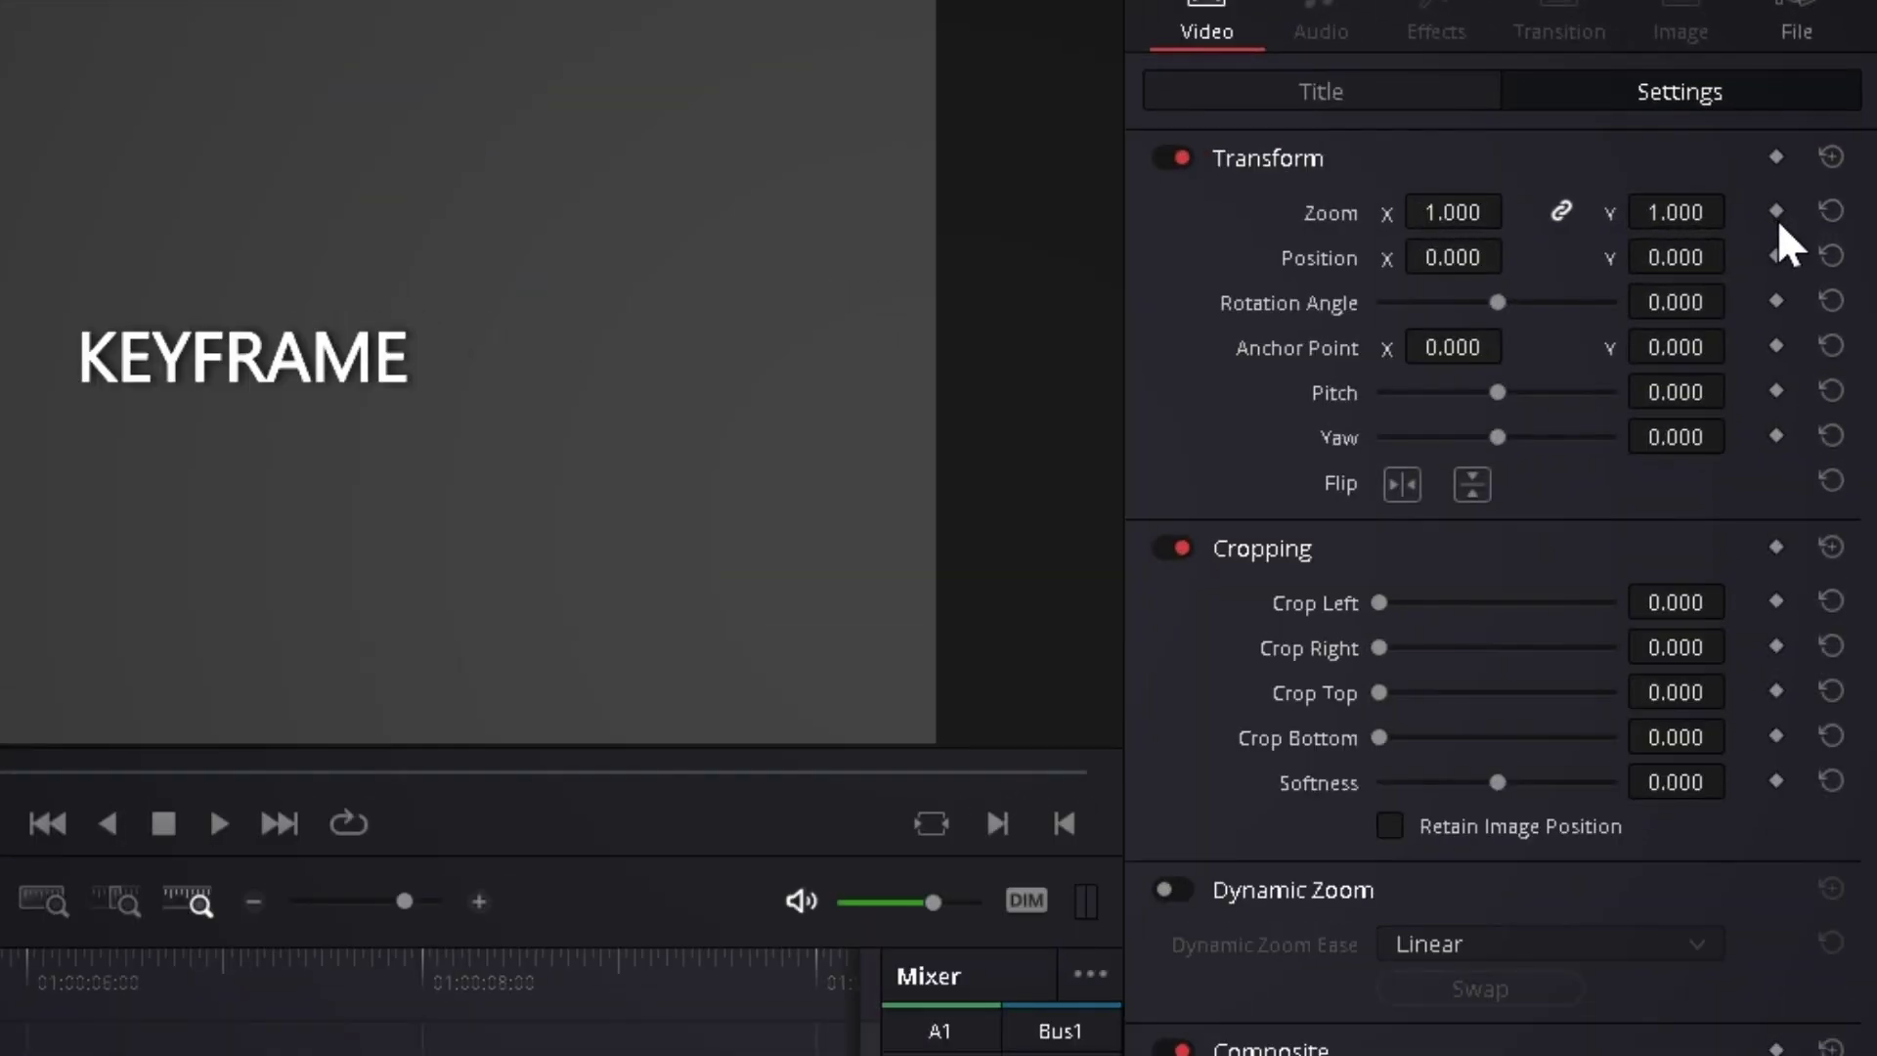
pyautogui.click(1776, 212)
pyautogui.moveTo(1408, 202); pyautogui.dragTo(1310, 202)
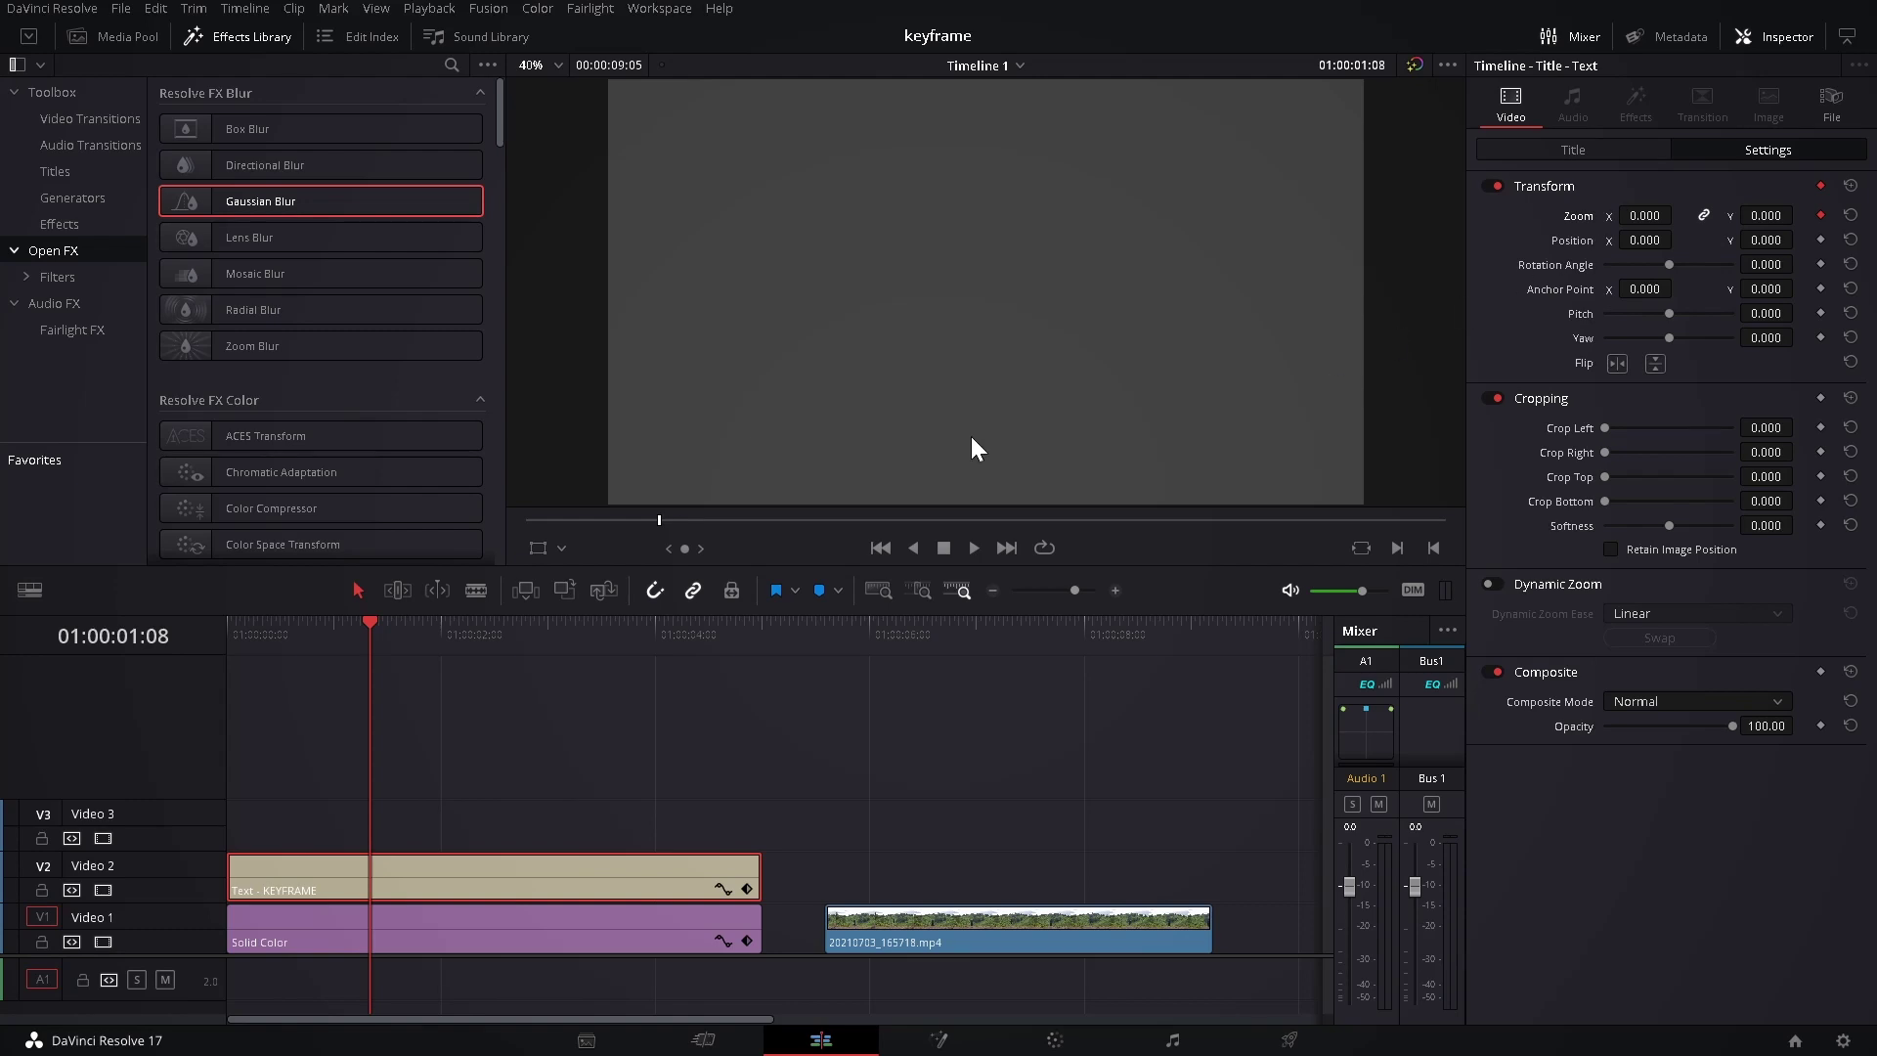
# Add a second Zoom keyframe at 01:00:01:17 with the zoom set to 1.480
pyautogui.moveTo(401, 637); pyautogui.dragTo(411, 643)
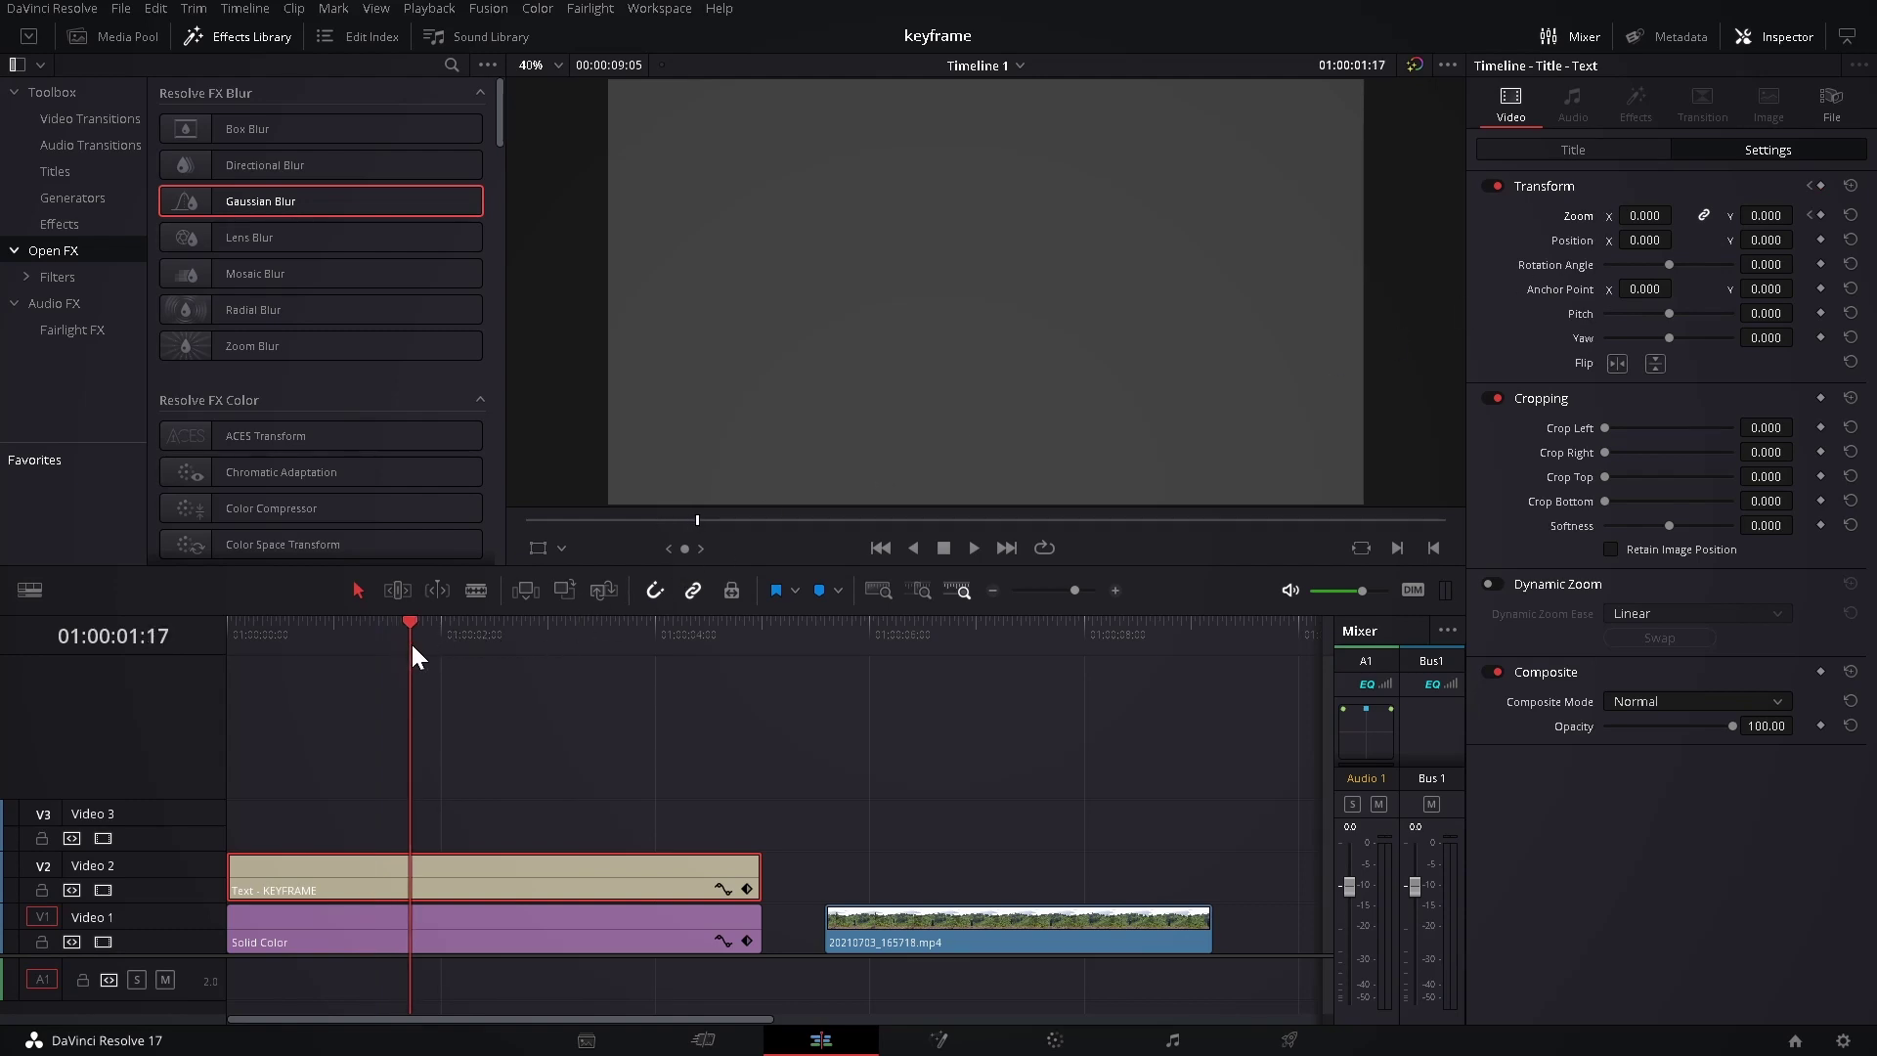
pyautogui.click(1820, 215)
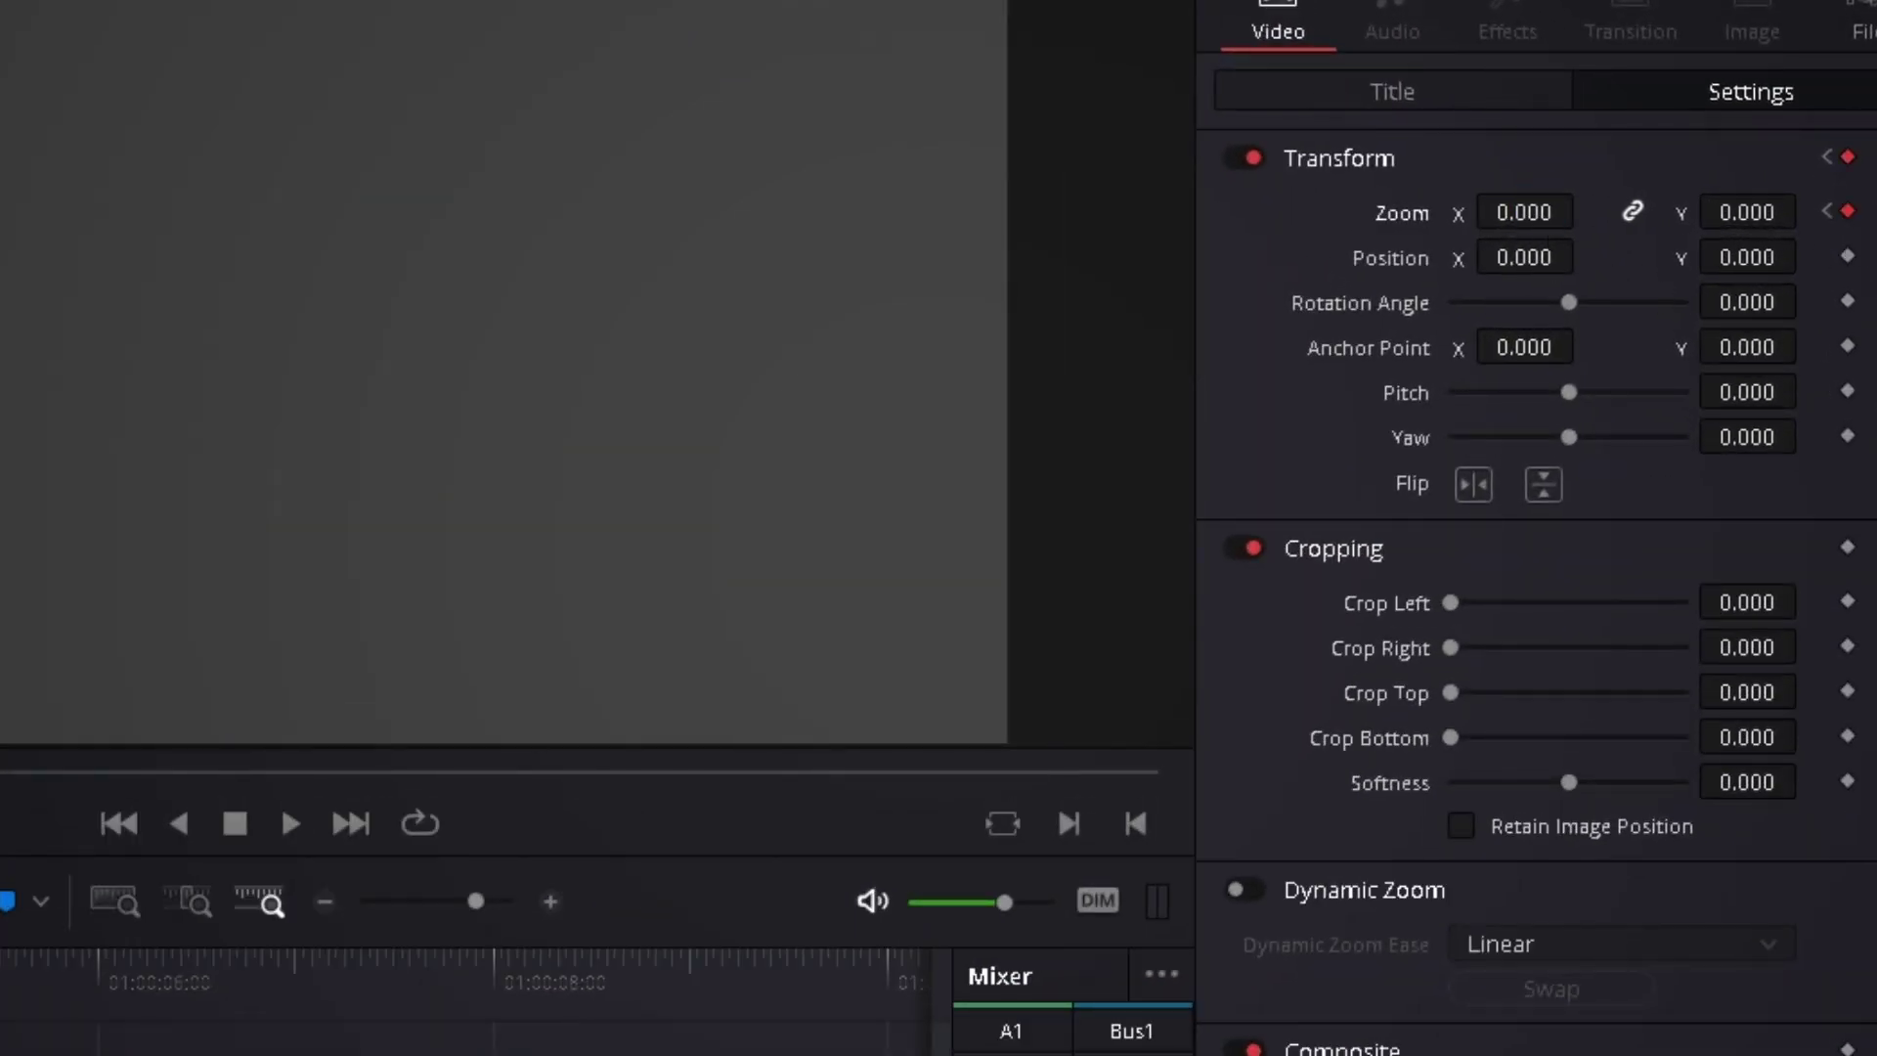
pyautogui.moveTo(1524, 212)
pyautogui.mouseDown()
pyautogui.moveTo(1623, 208)
pyautogui.moveTo(1541, 203)
pyautogui.mouseUp()
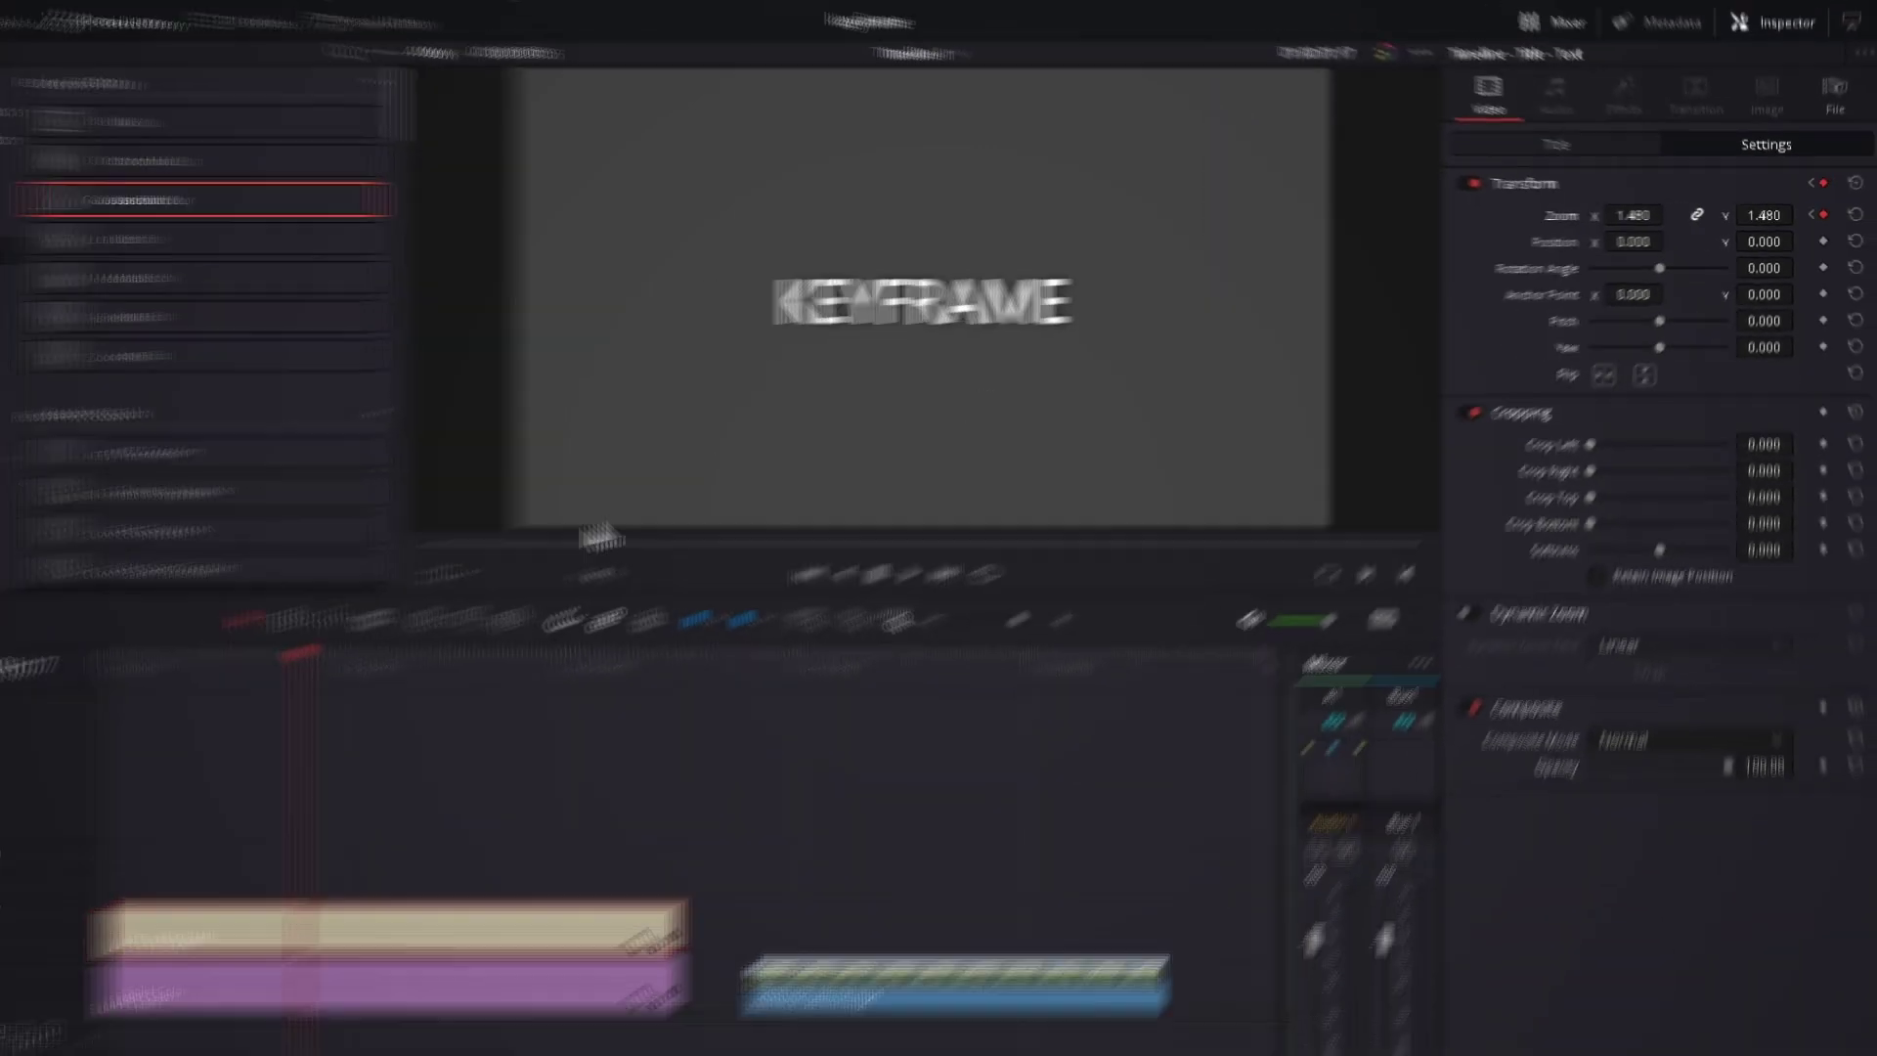
# Play back the title's zoom-in animation from its starting frame
pyautogui.click(338, 626)
pyautogui.press('space')
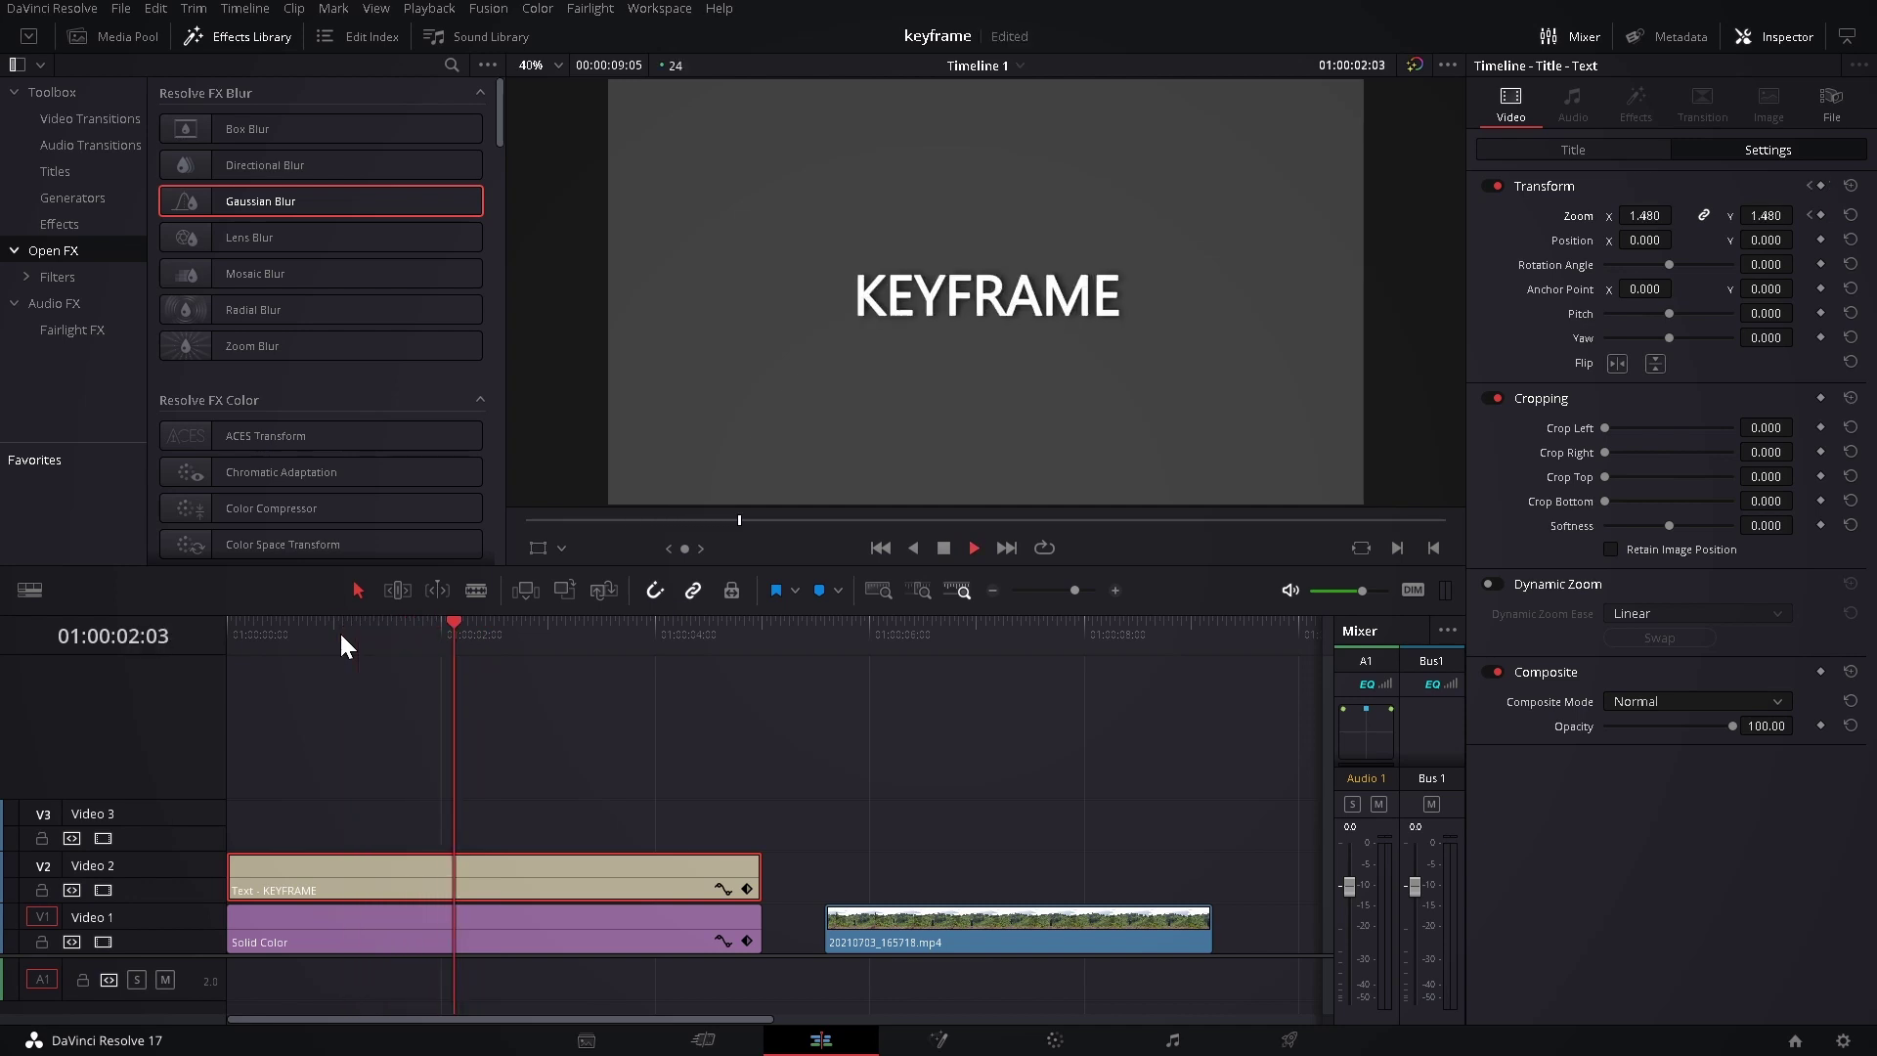
pyautogui.press('space')
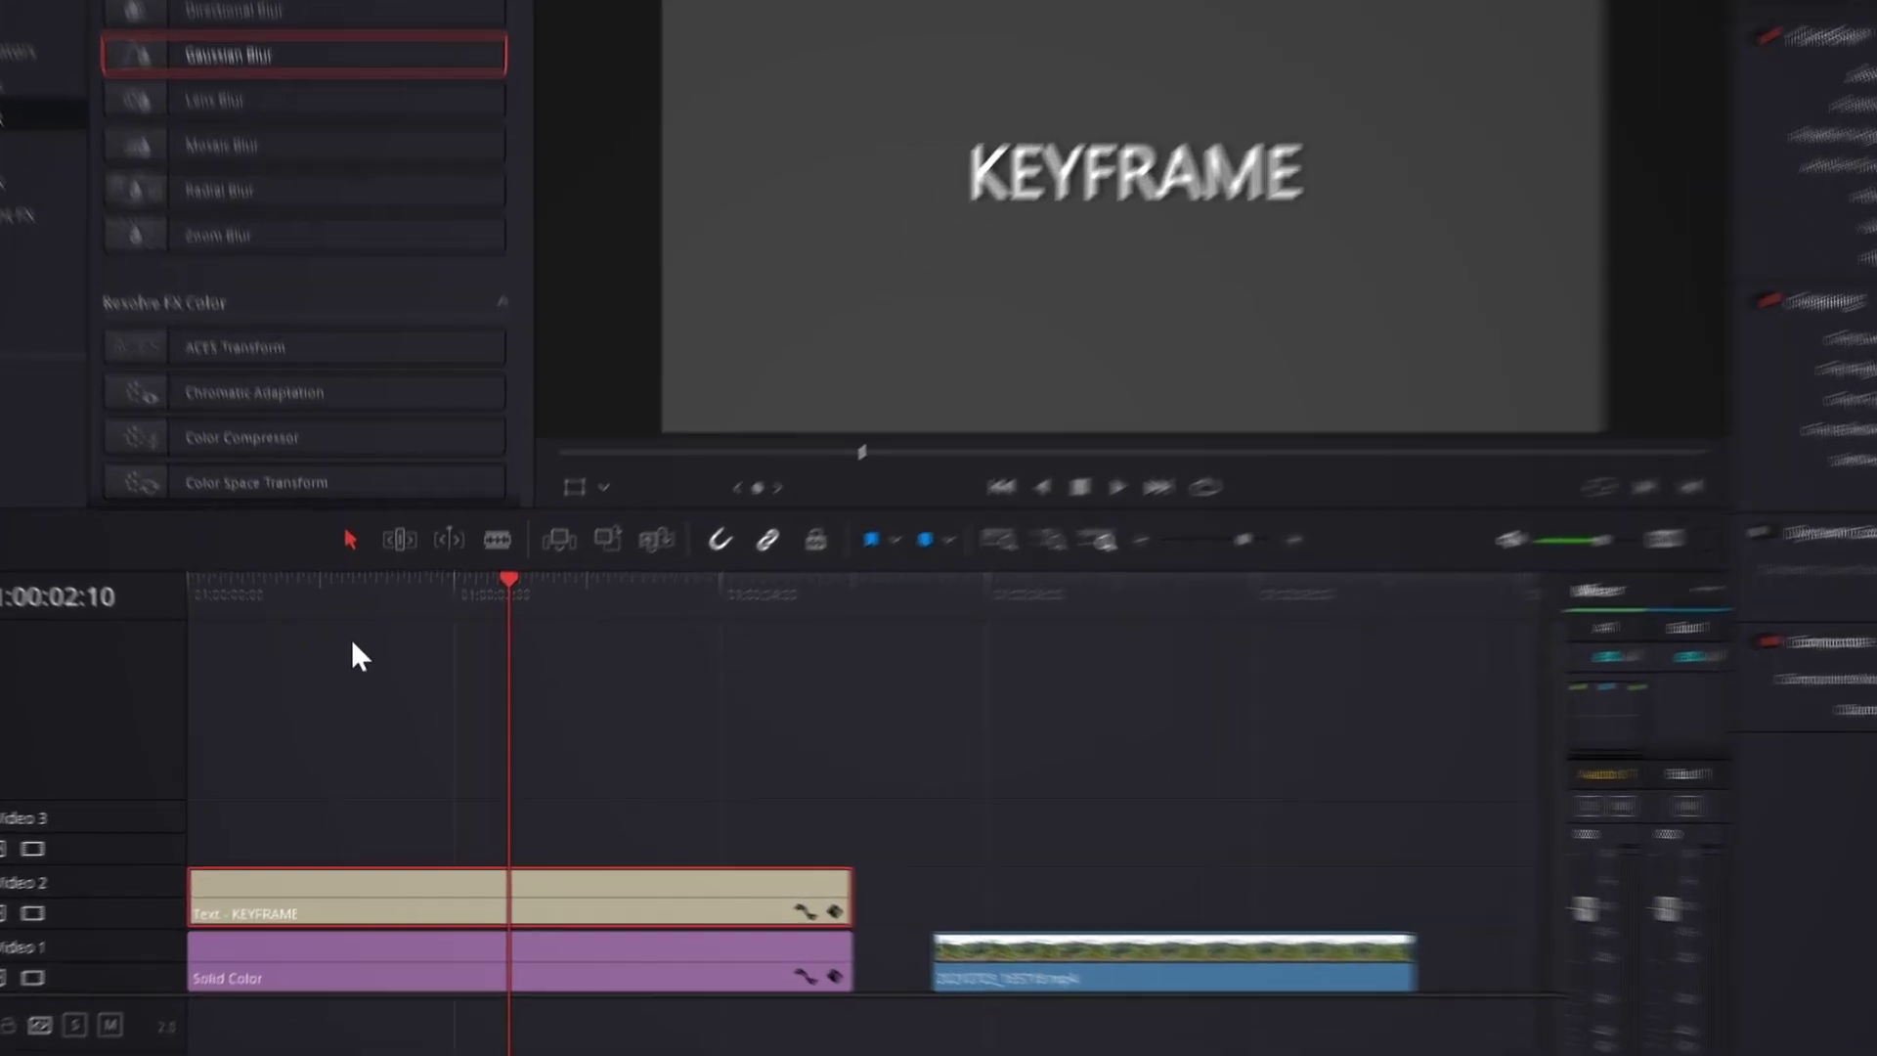
# Select both Zoom Y keyframes in the curve editor and apply ease in/out
pyautogui.click(888, 933)
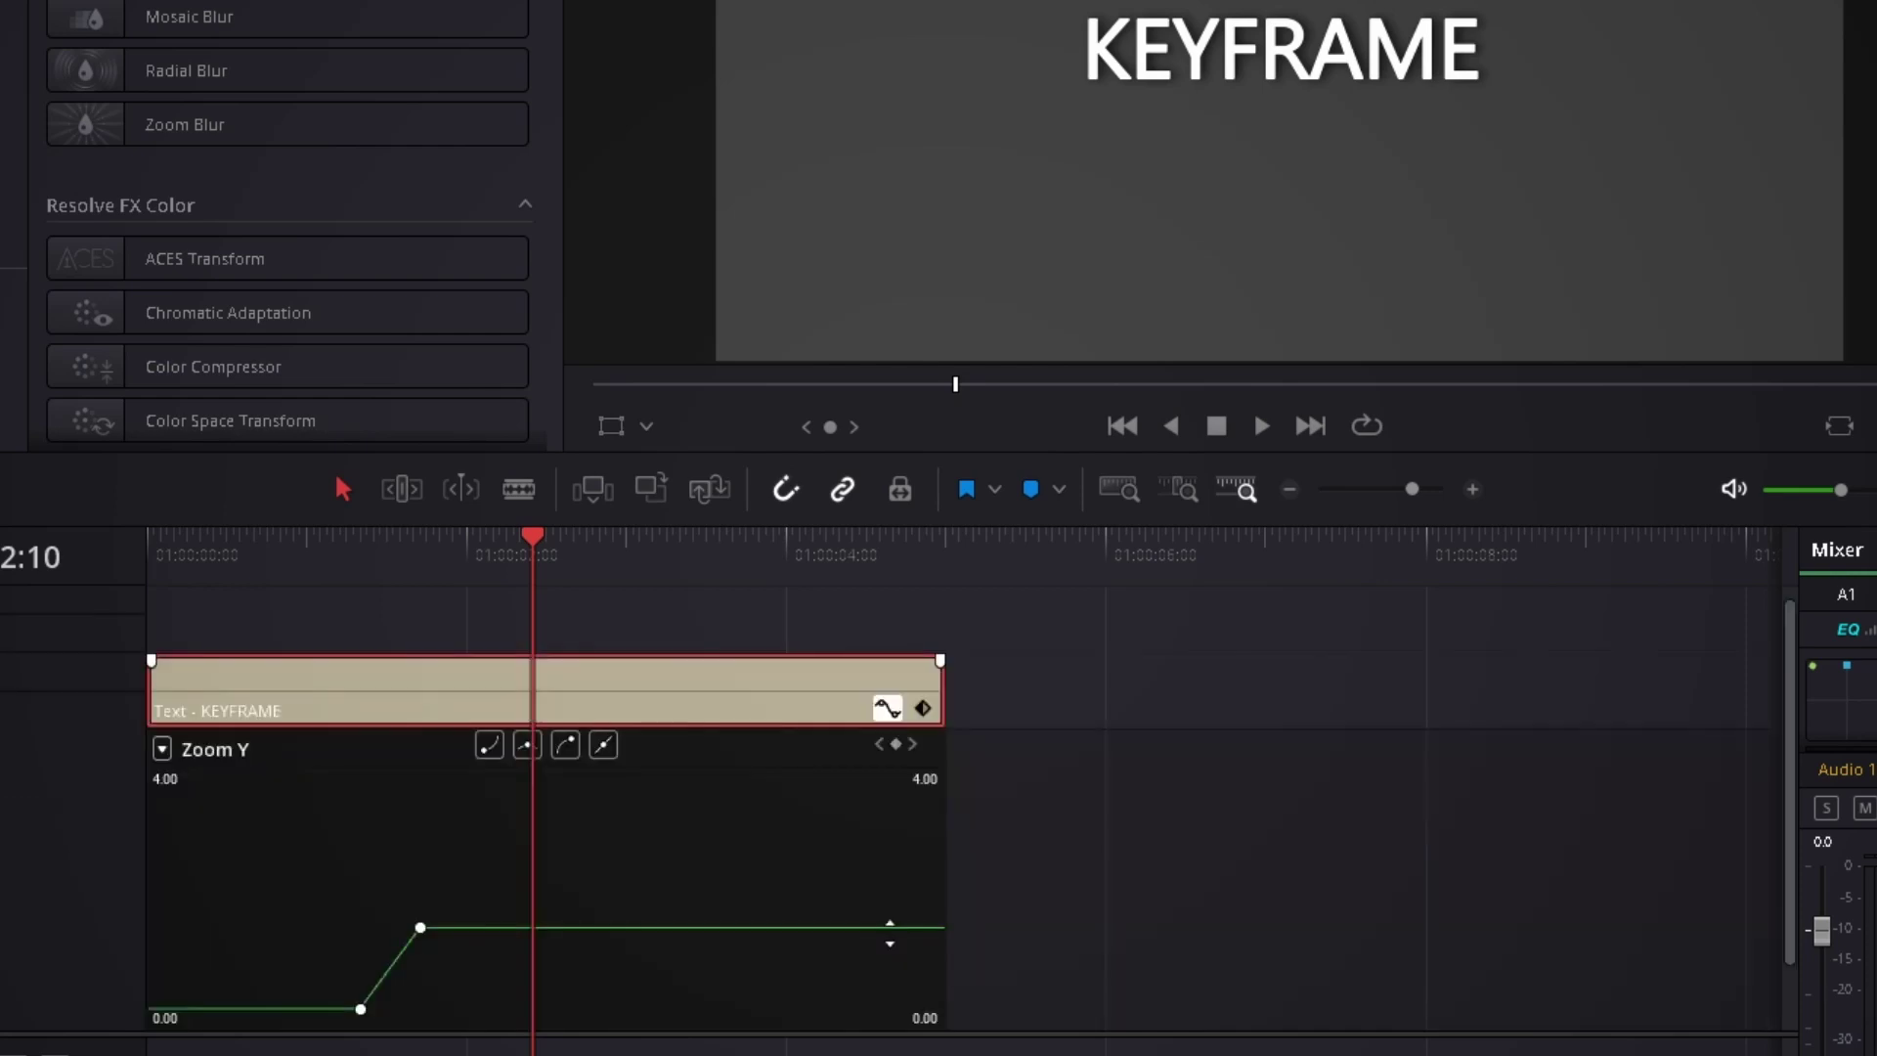
pyautogui.moveTo(260, 850); pyautogui.dragTo(499, 1030)
pyautogui.click(526, 746)
pyautogui.moveTo(398, 954)
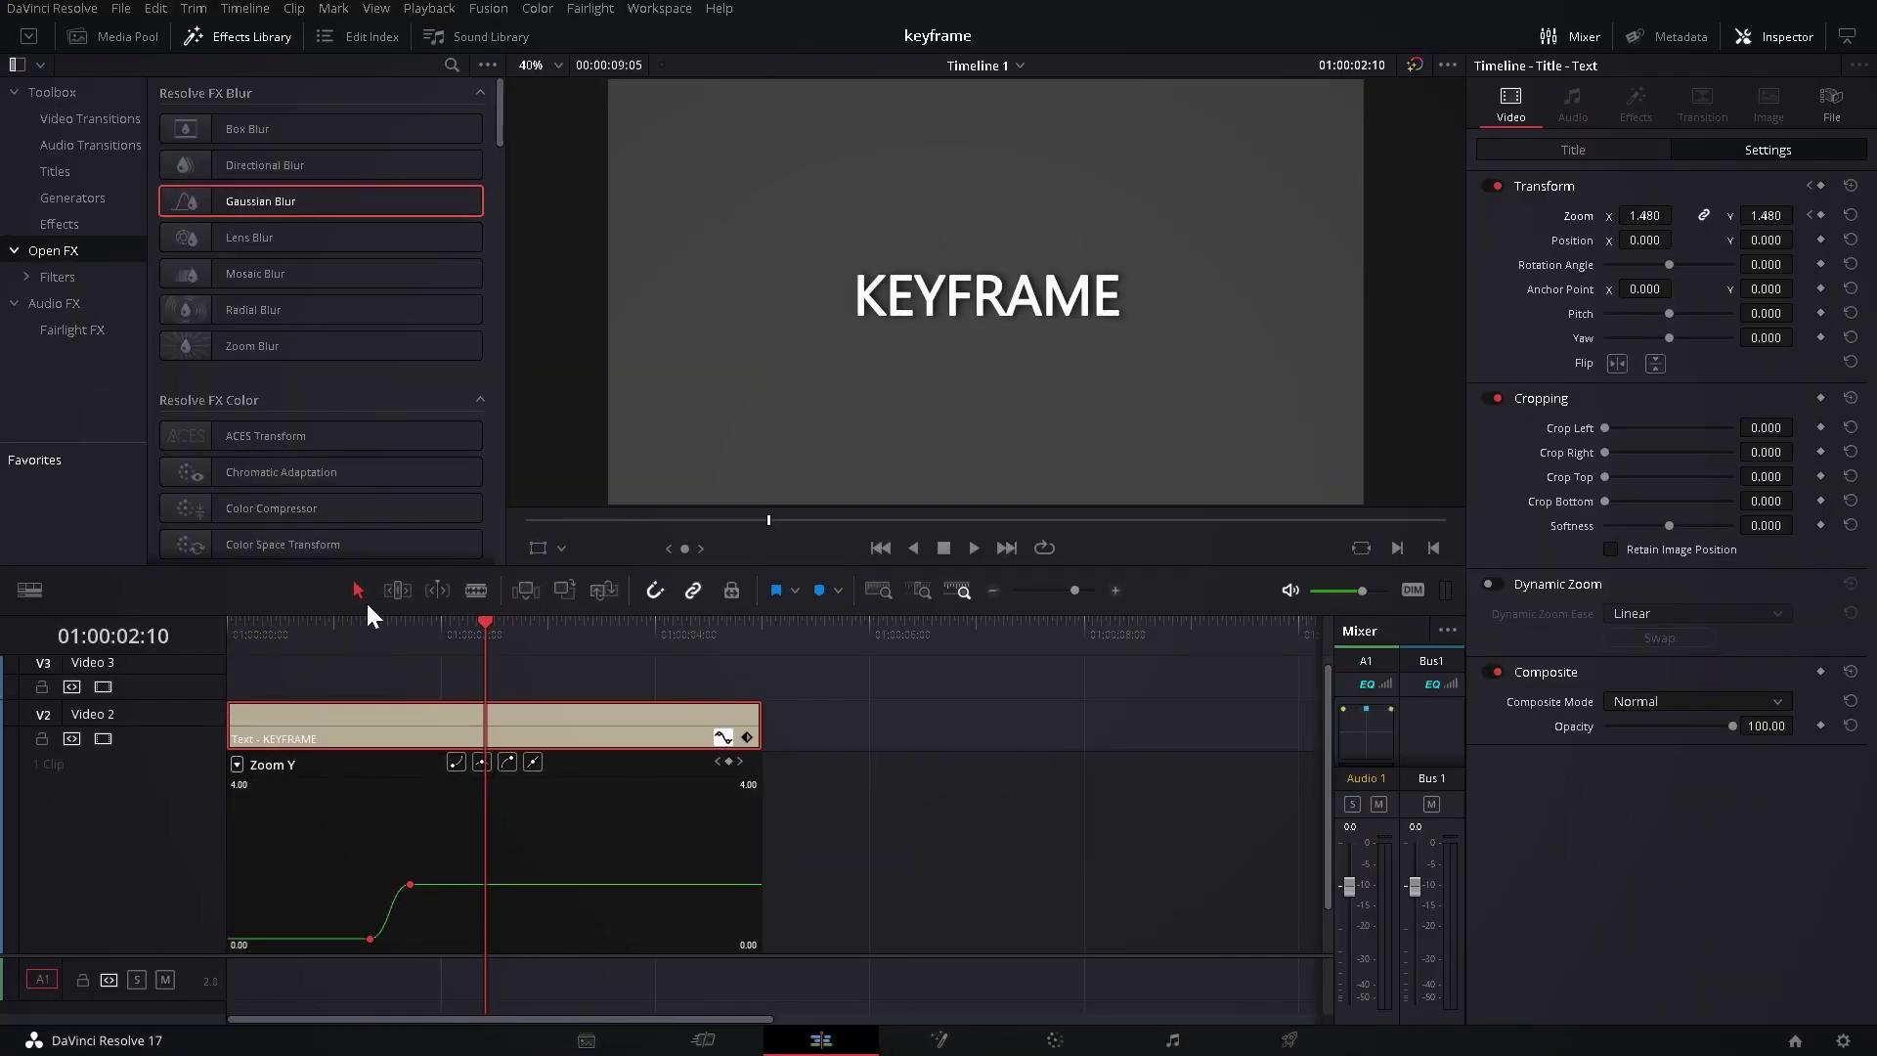
# Replay the eased zoom animation from the first keyframe
pyautogui.click(381, 627)
pyautogui.press('space')
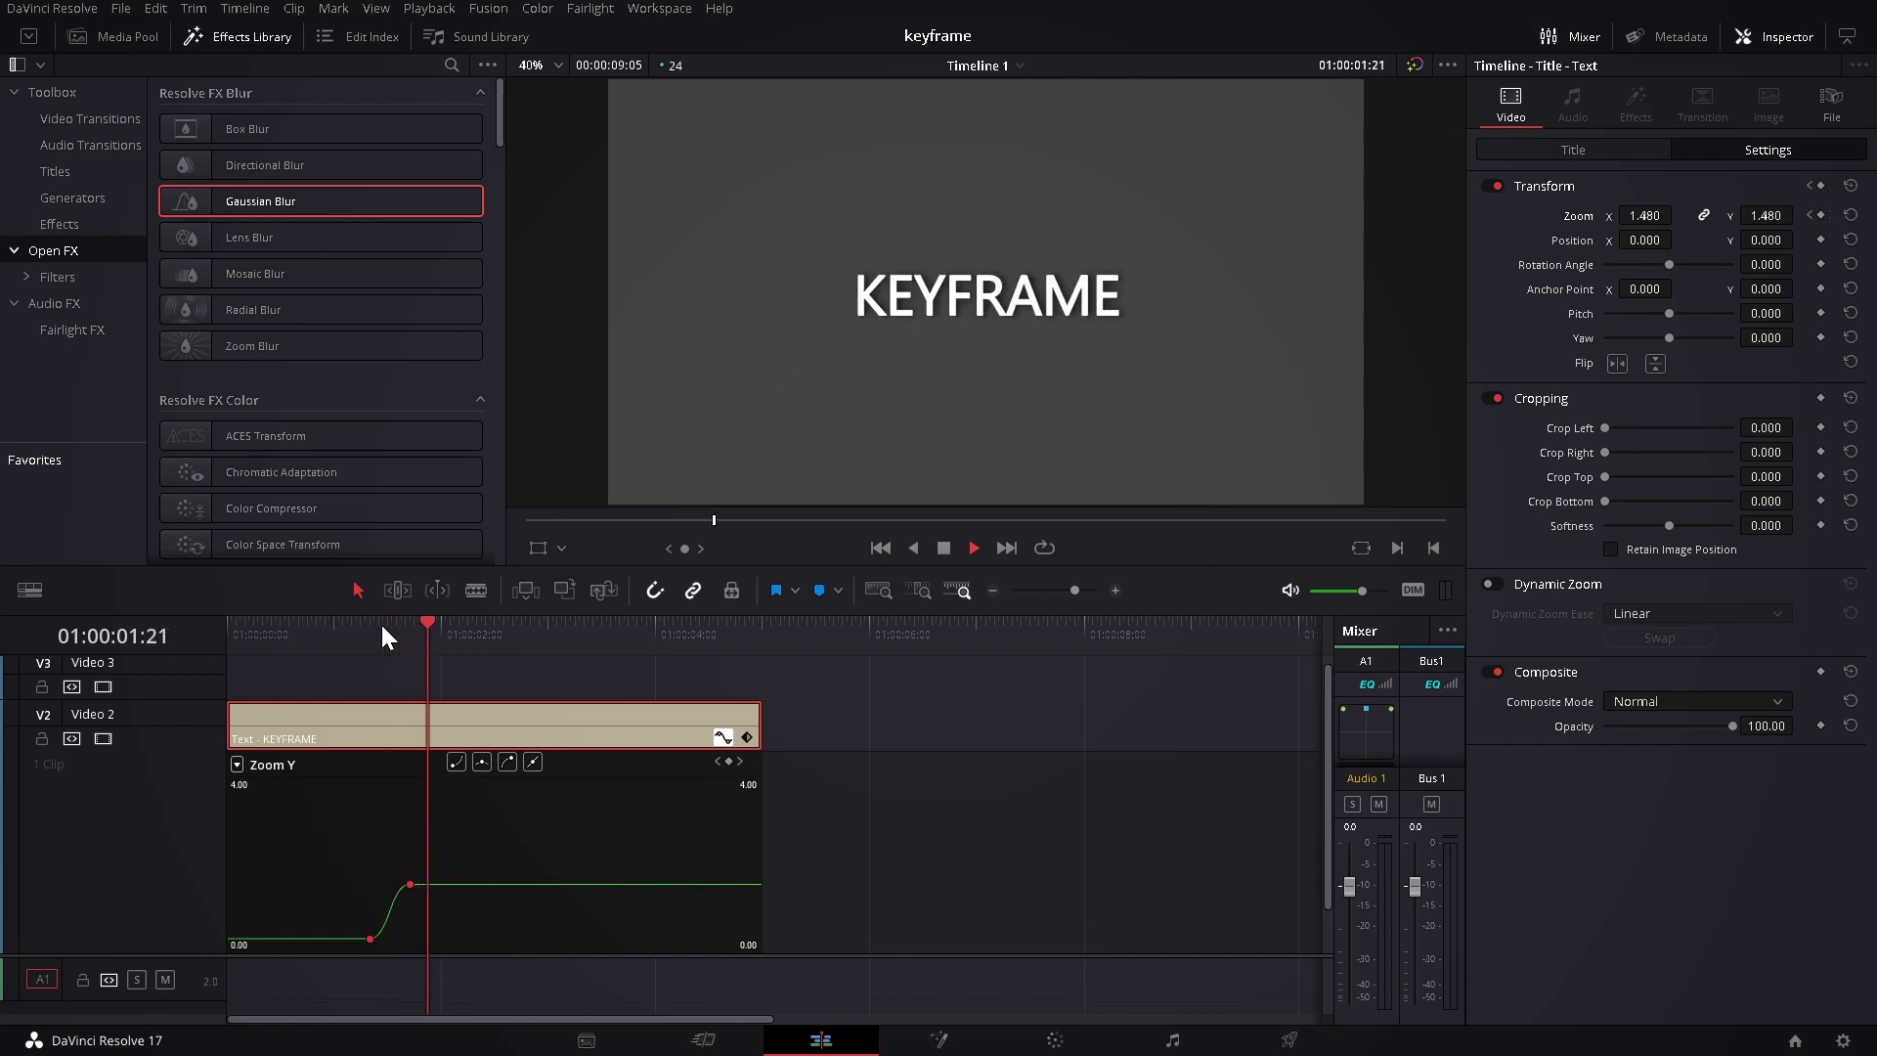
pyautogui.click(380, 627)
pyautogui.click(379, 624)
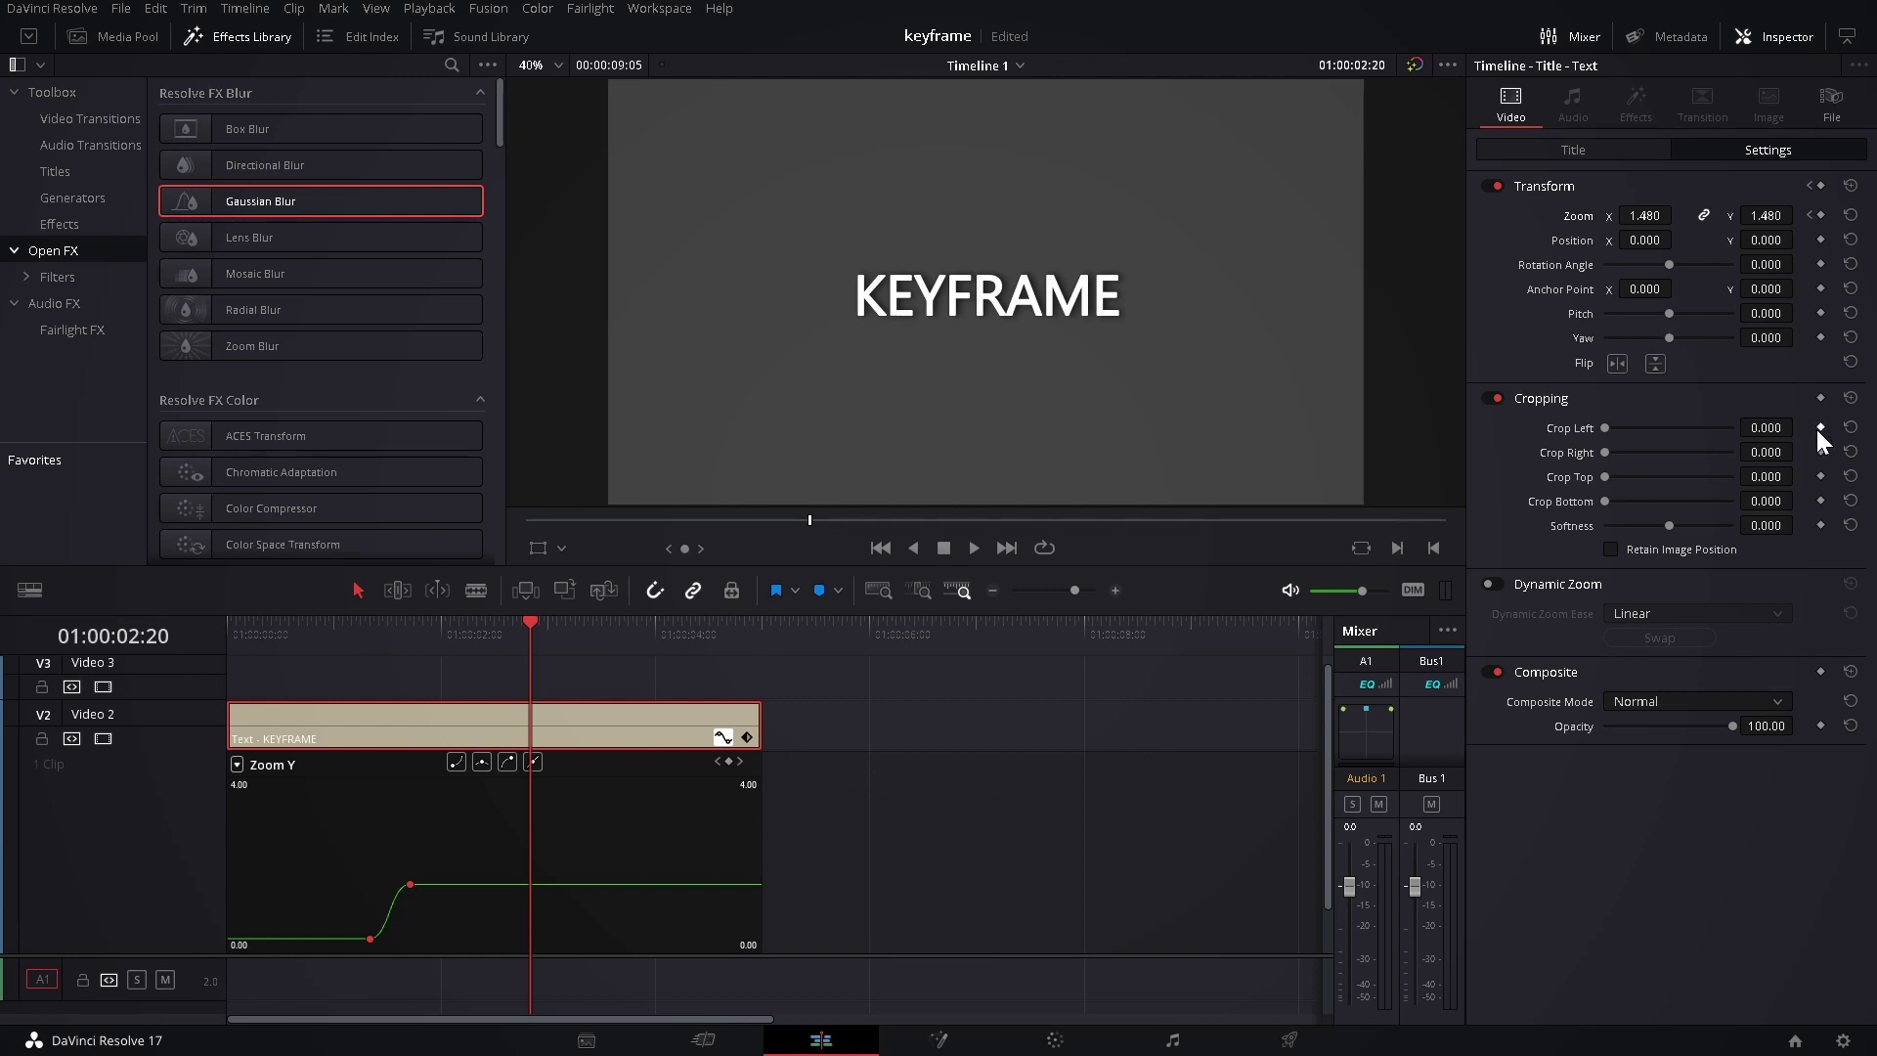
# Close the curve editor, drop Gaussian Blur onto 20210703_165718.mp4, and park at 01:00:06:14
pyautogui.click(723, 737)
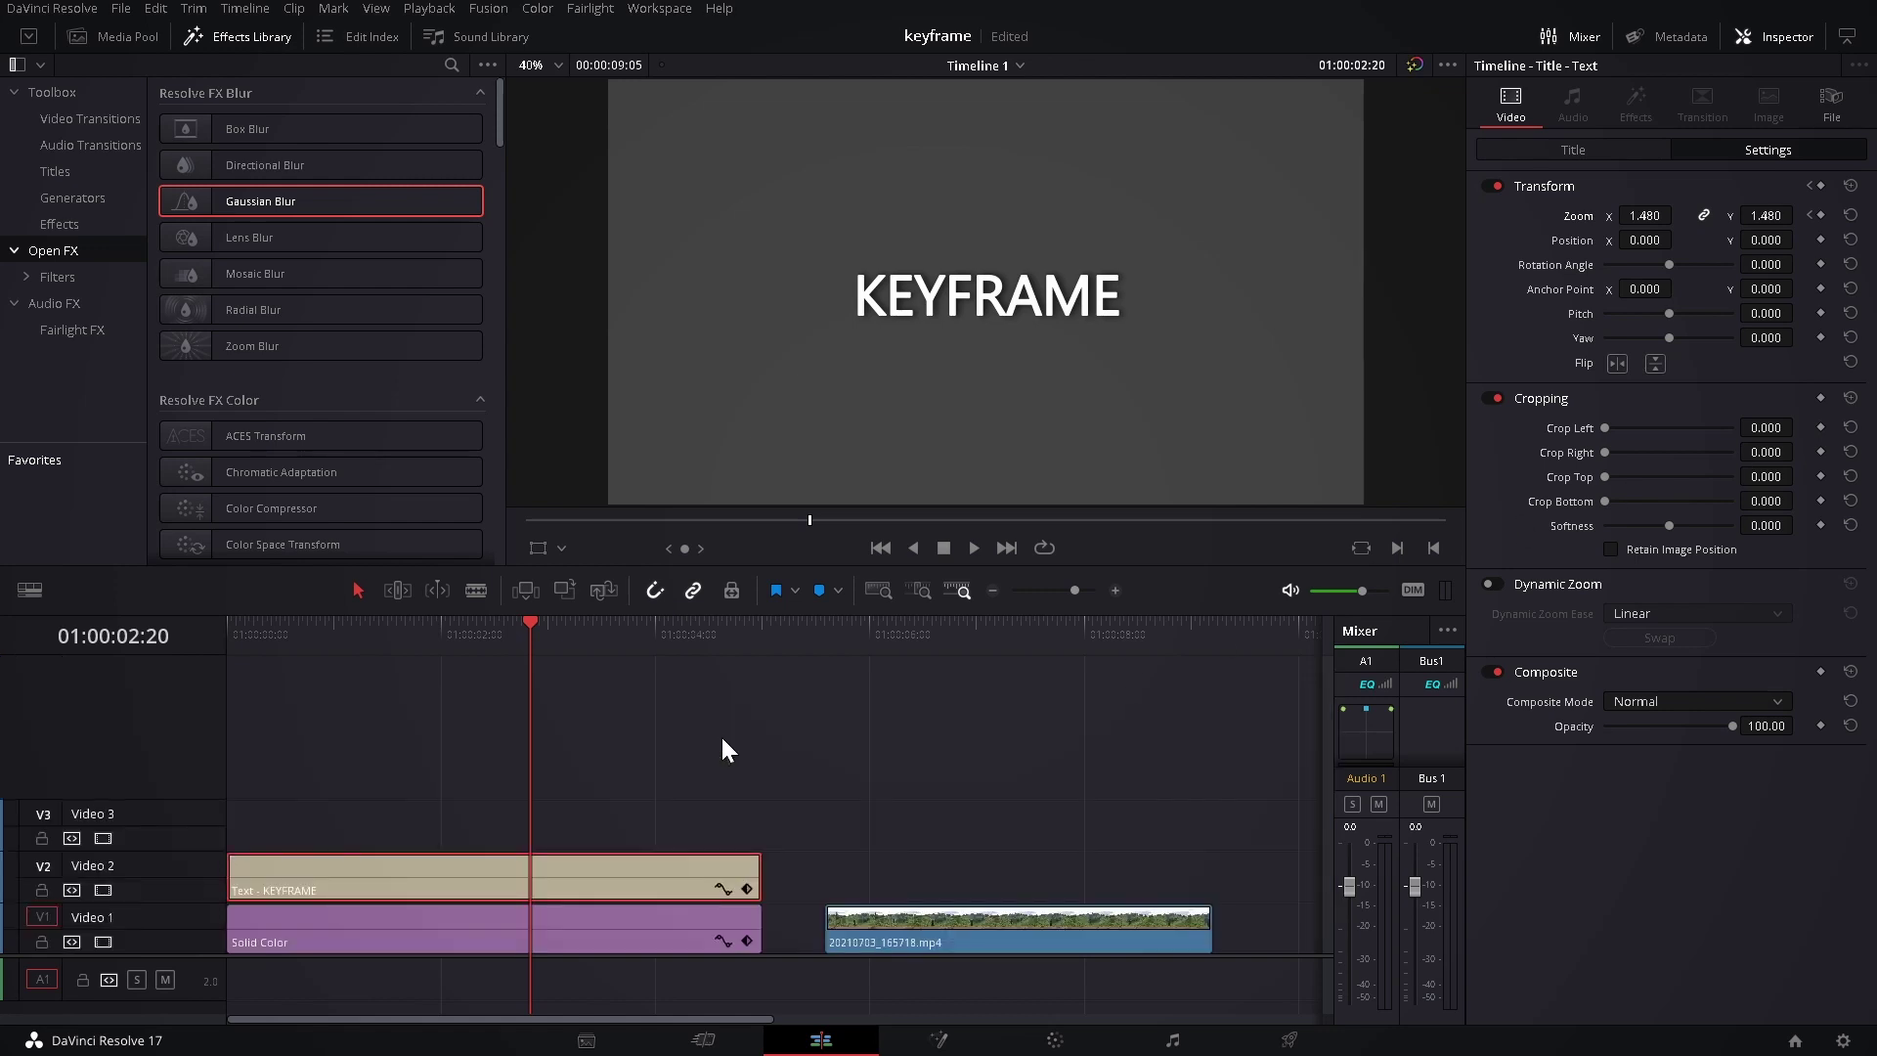
pyautogui.hscroll(3, 759, 755)
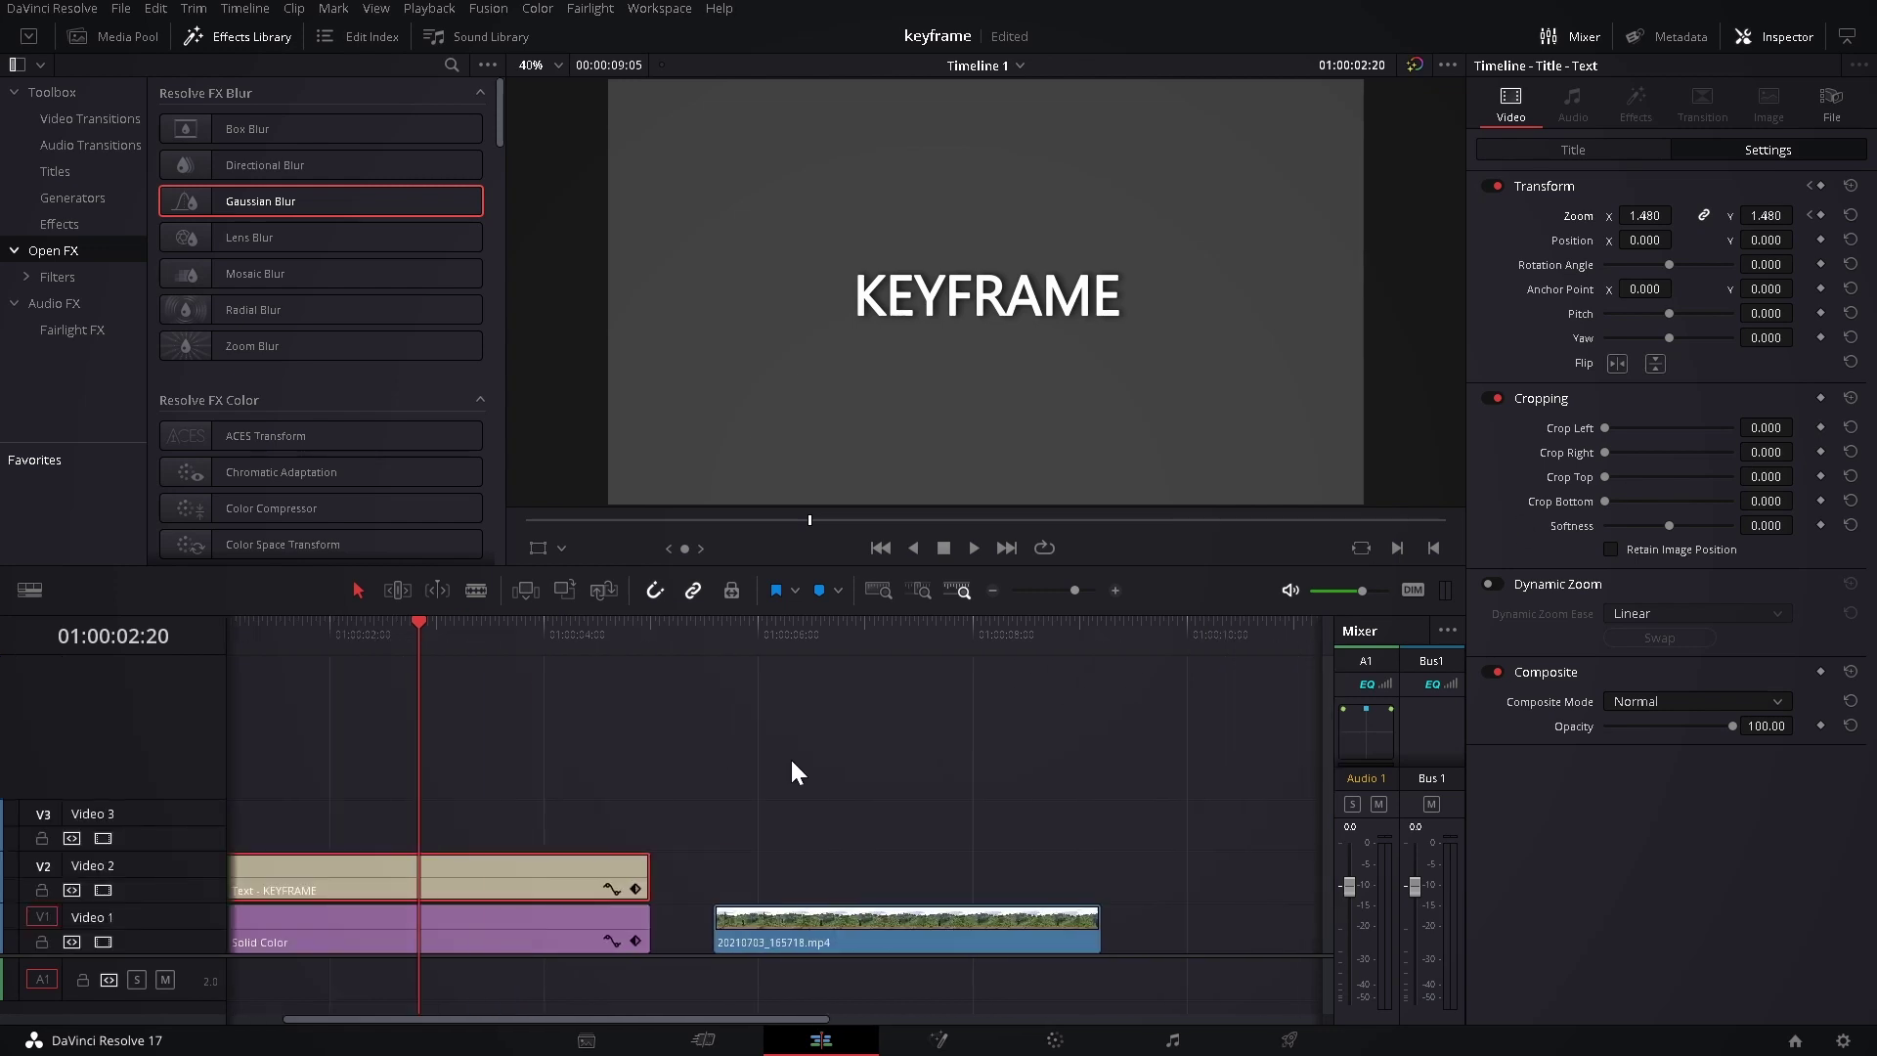
pyautogui.hscroll(3, 790, 757)
pyautogui.click(640, 645)
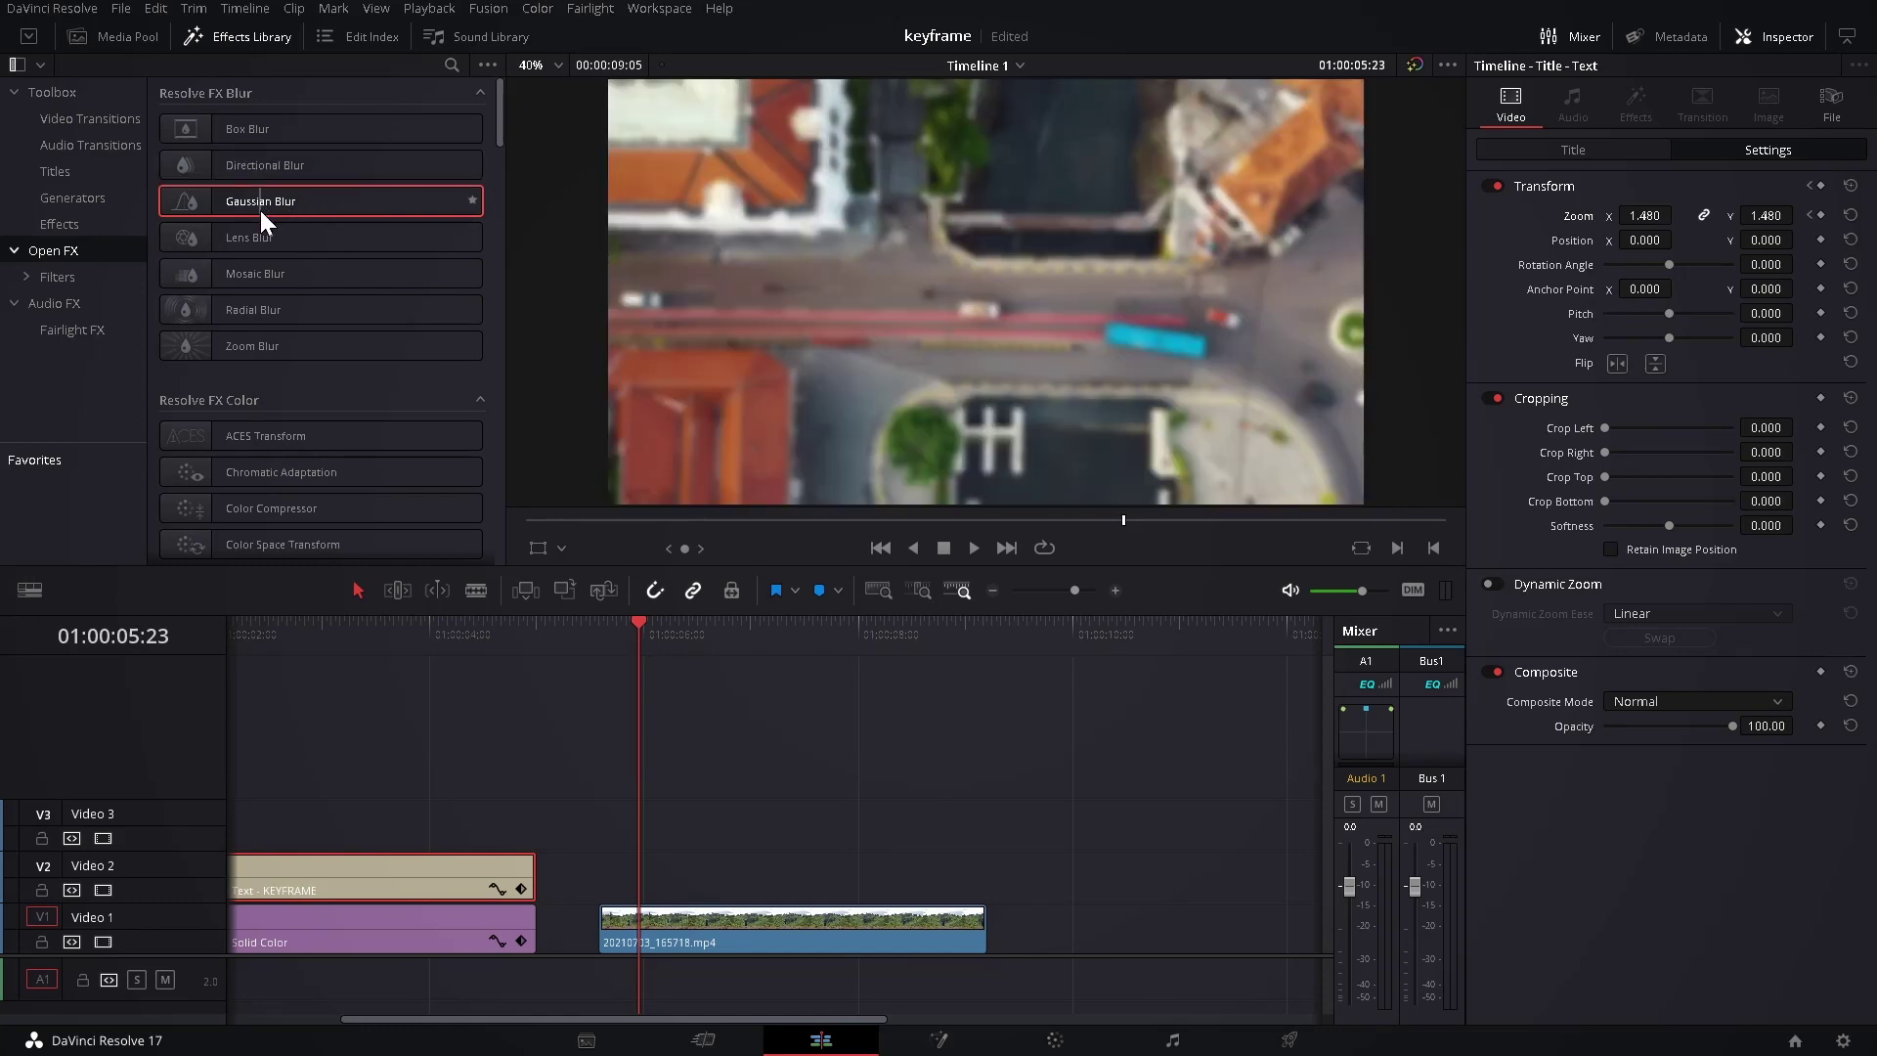
pyautogui.moveTo(266, 203); pyautogui.dragTo(664, 921)
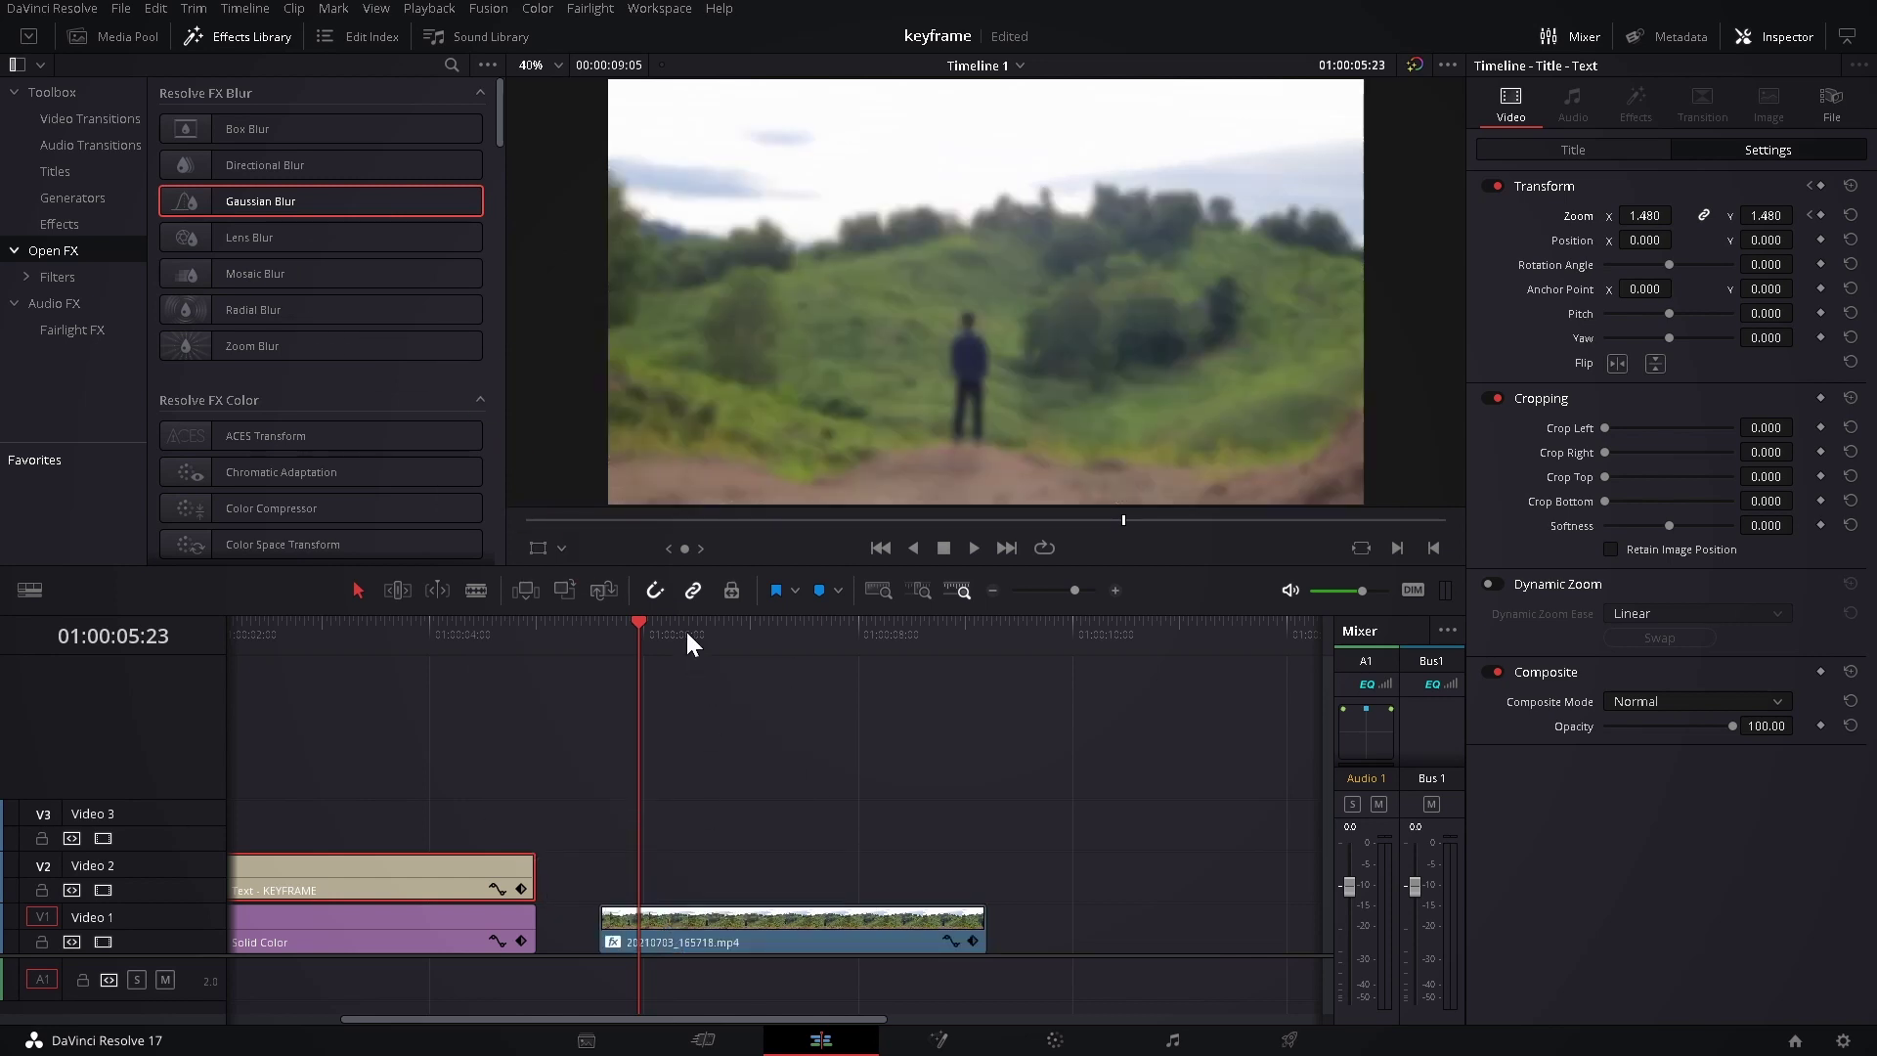
pyautogui.moveTo(685, 637); pyautogui.dragTo(706, 643)
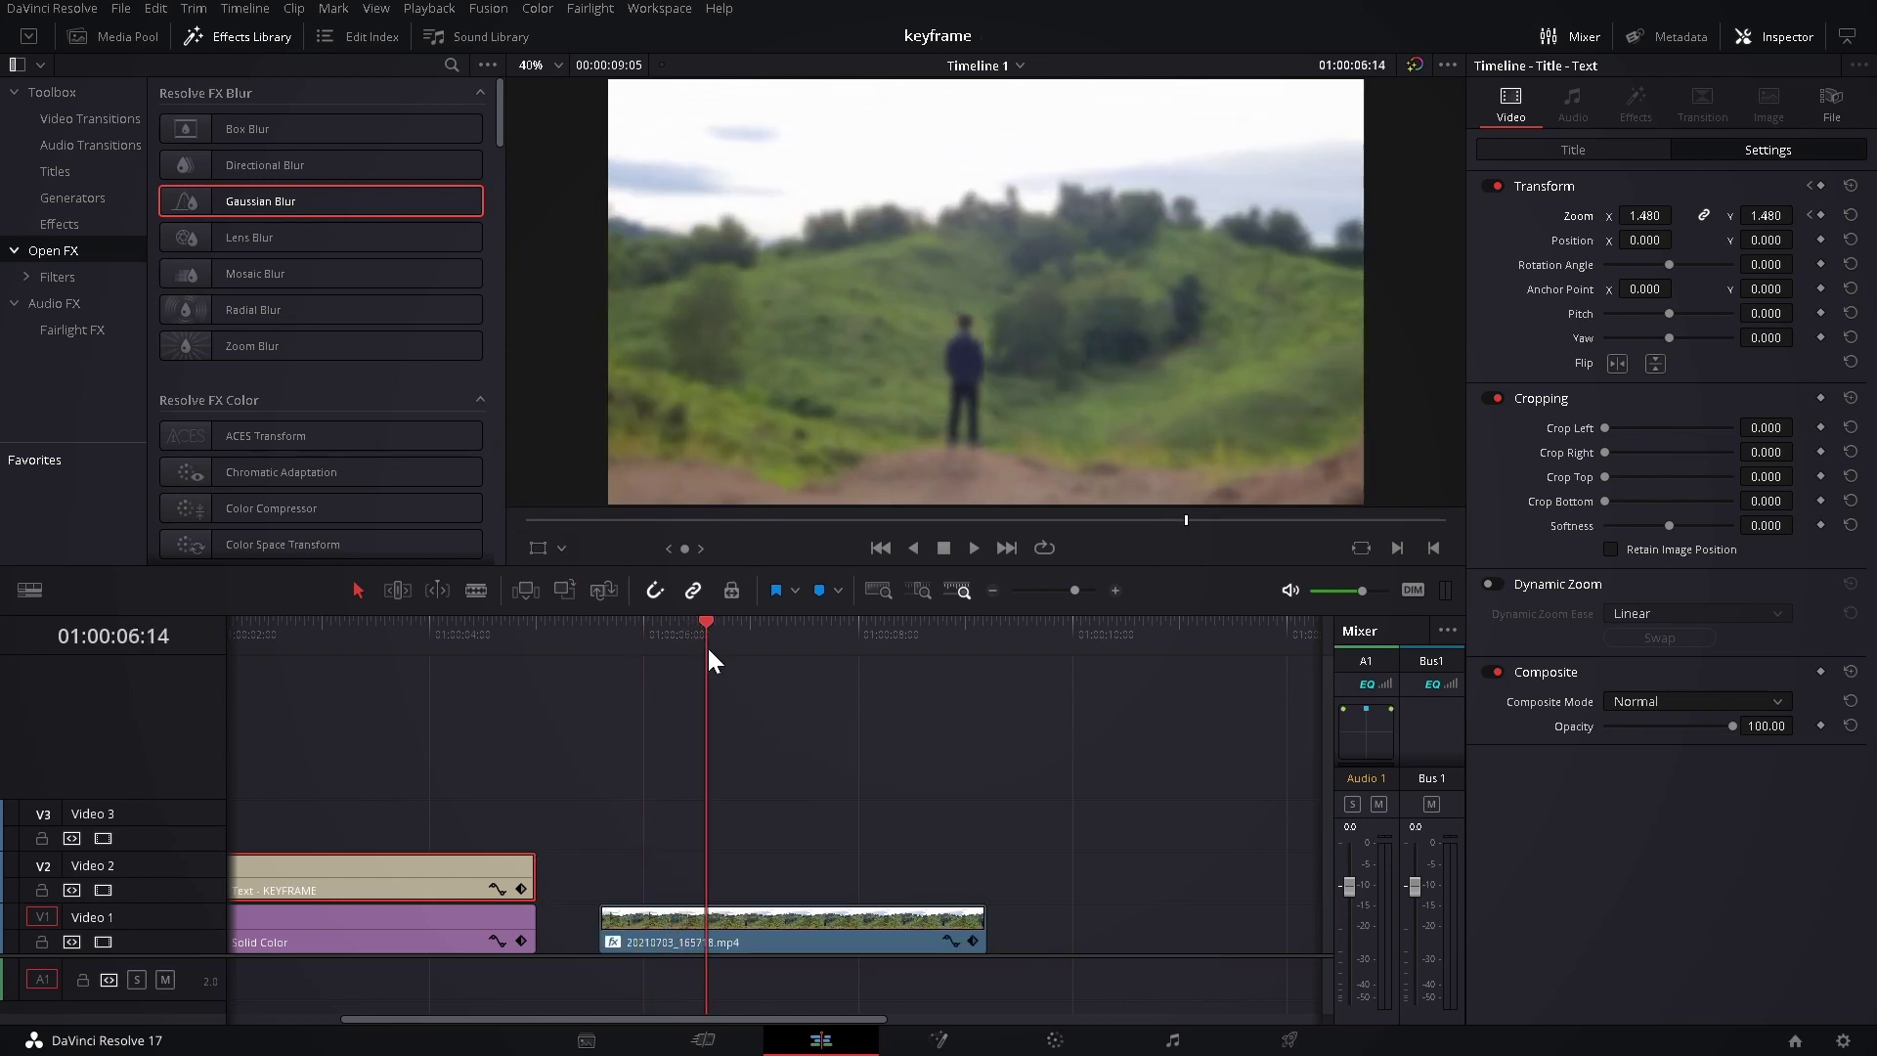
# Keyframe the Gaussian Blur's Global Blend at 0.000 at 01:00:06:14, plus a second keyframe later
pyautogui.click(748, 919)
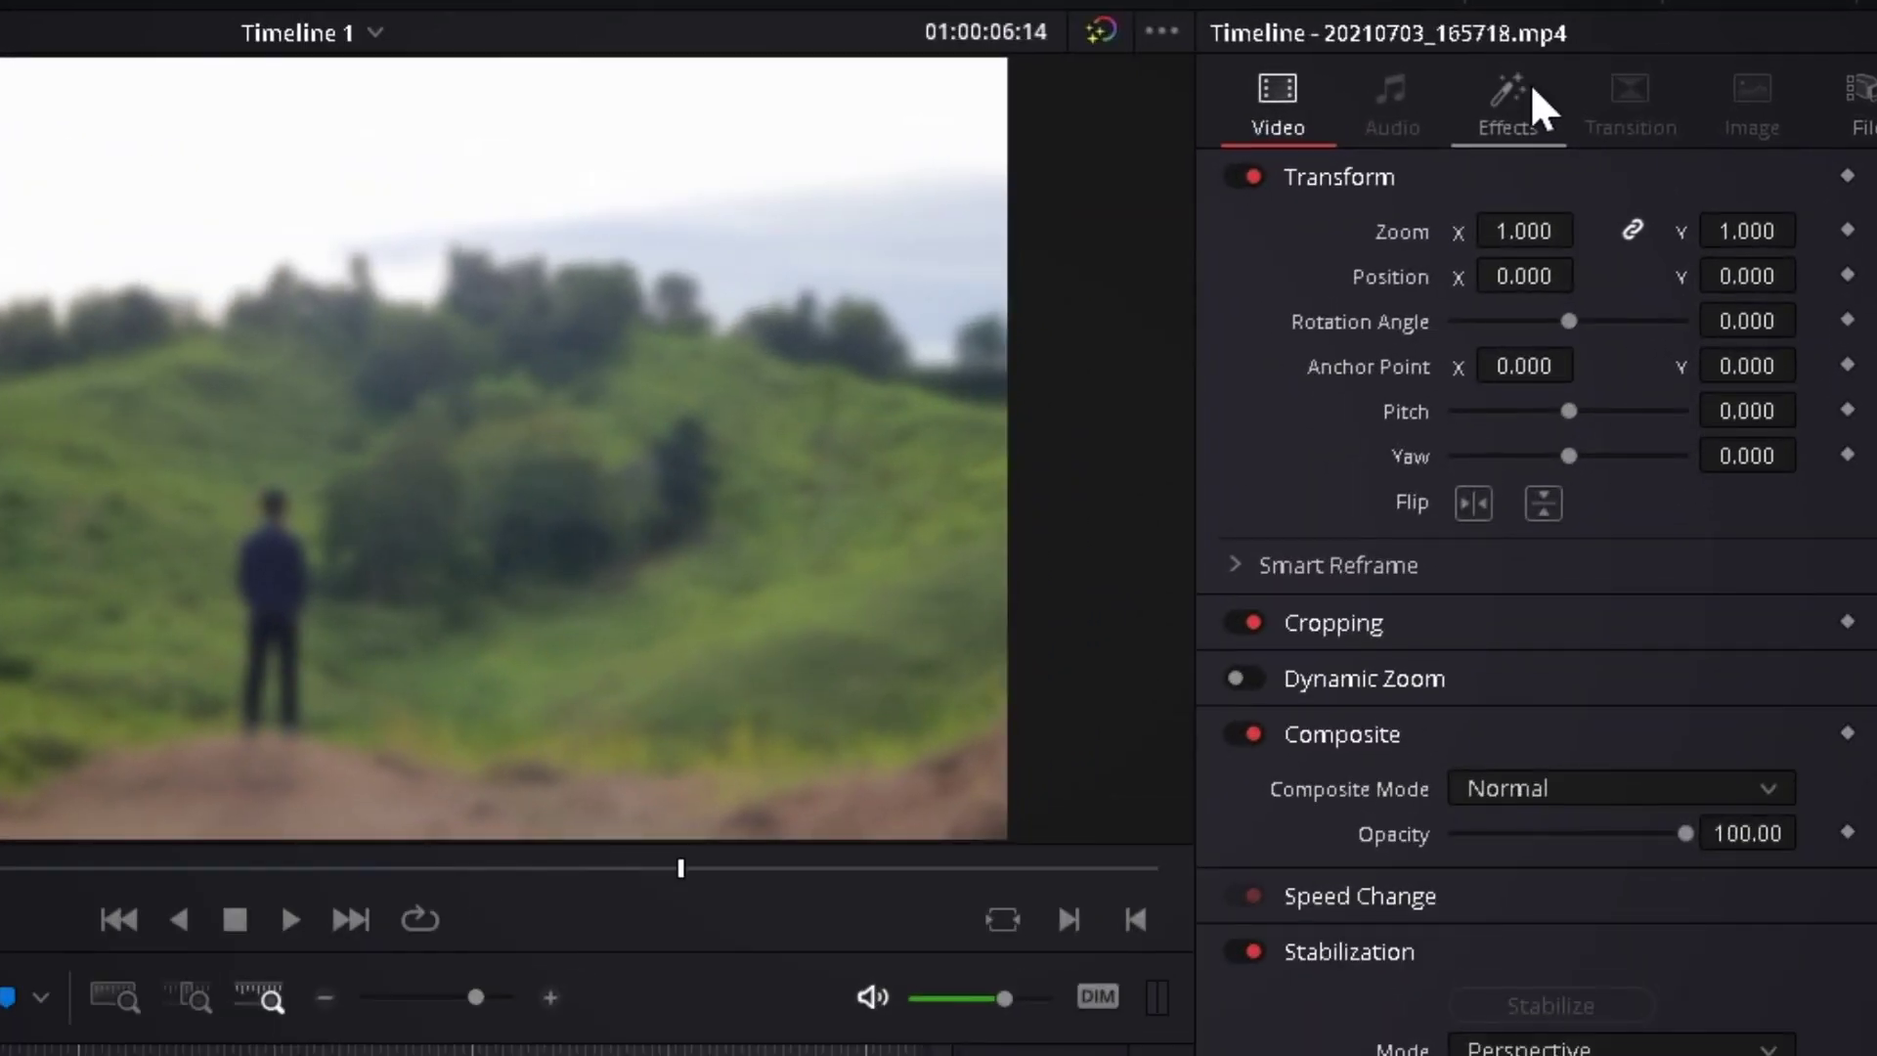
pyautogui.click(1643, 98)
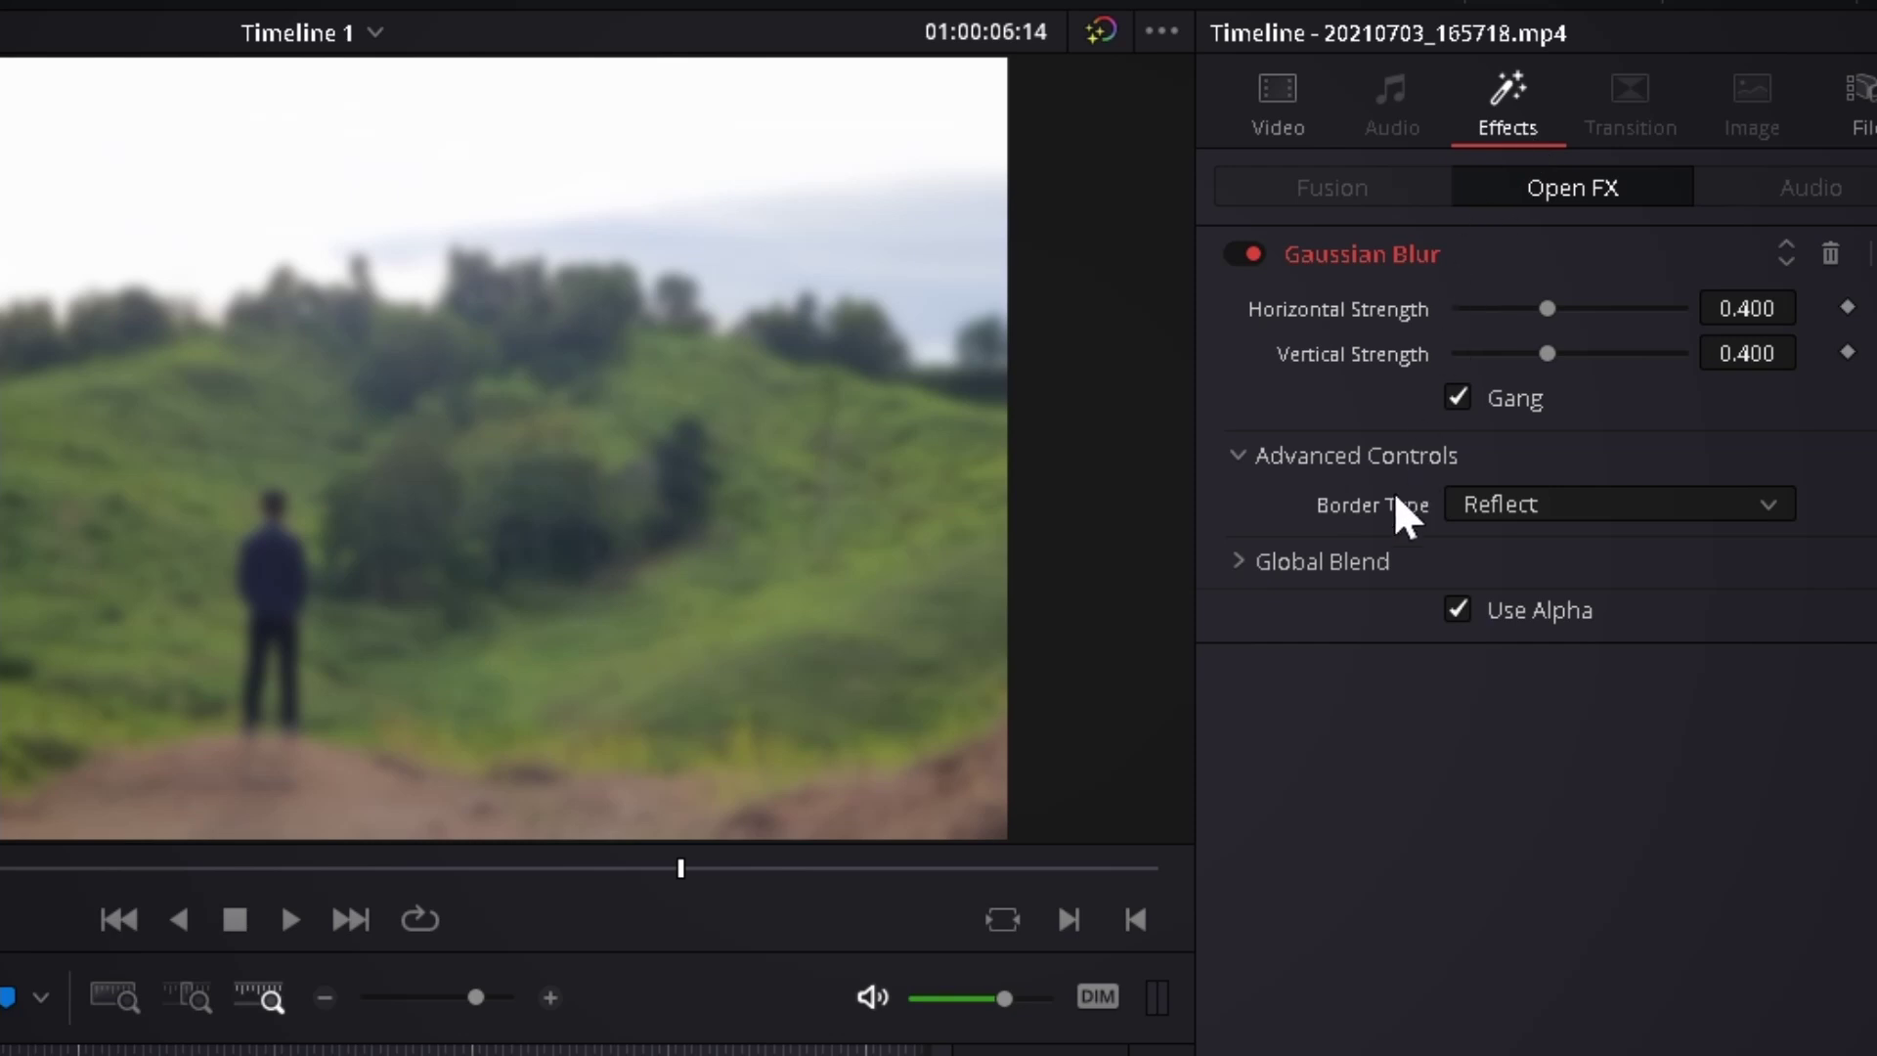
pyautogui.click(1334, 565)
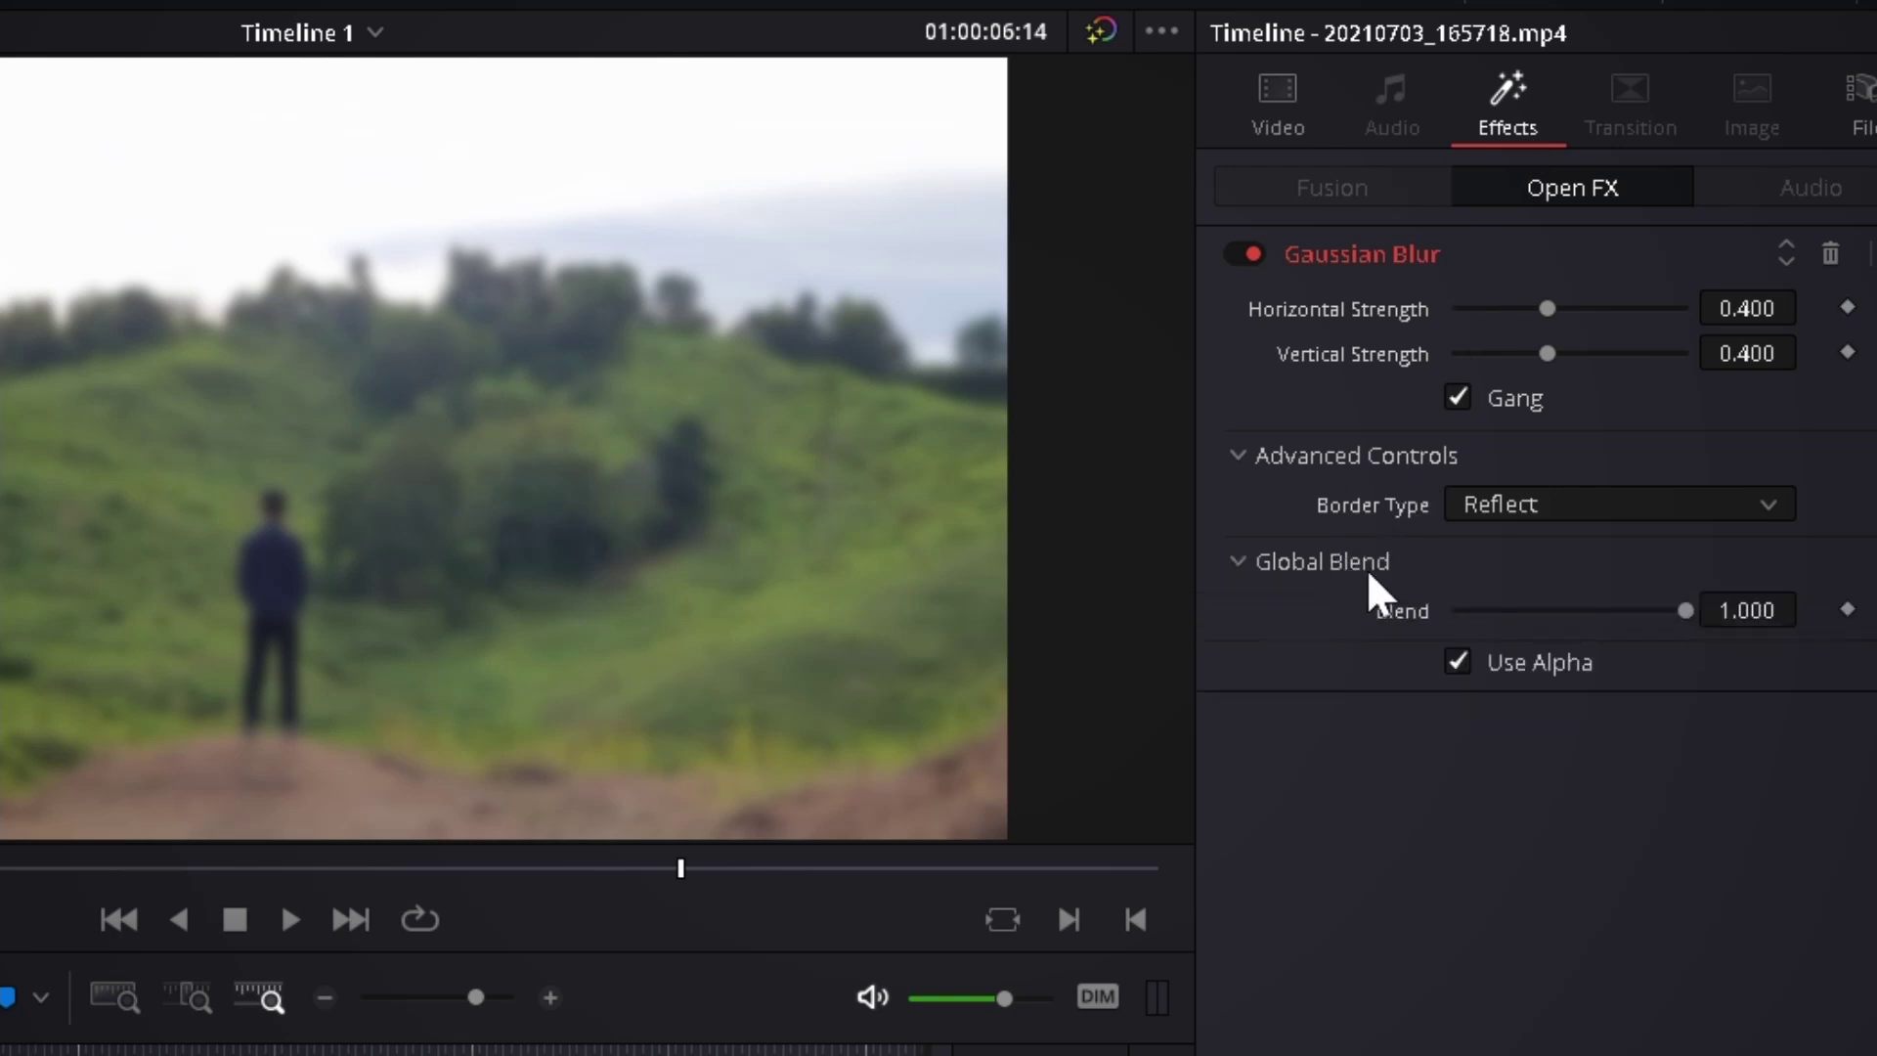
pyautogui.click(1847, 609)
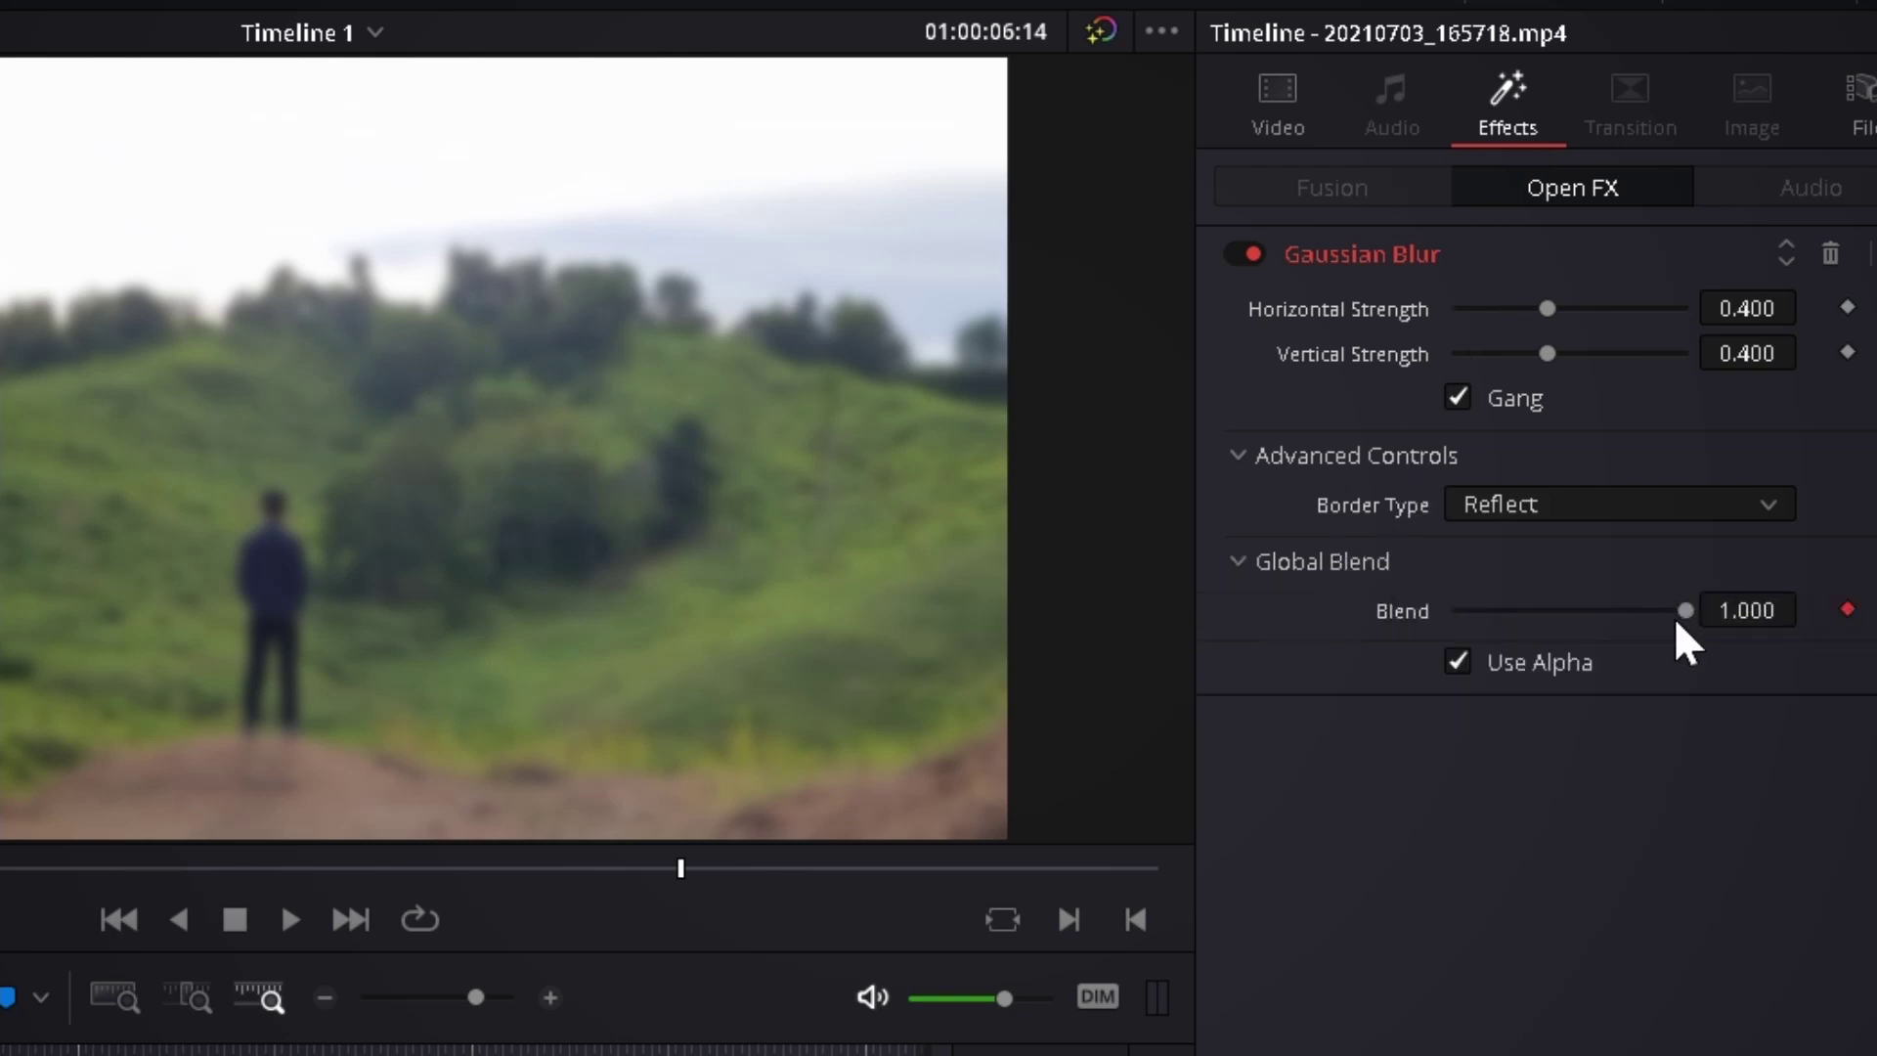
pyautogui.moveTo(1683, 612); pyautogui.dragTo(1390, 604)
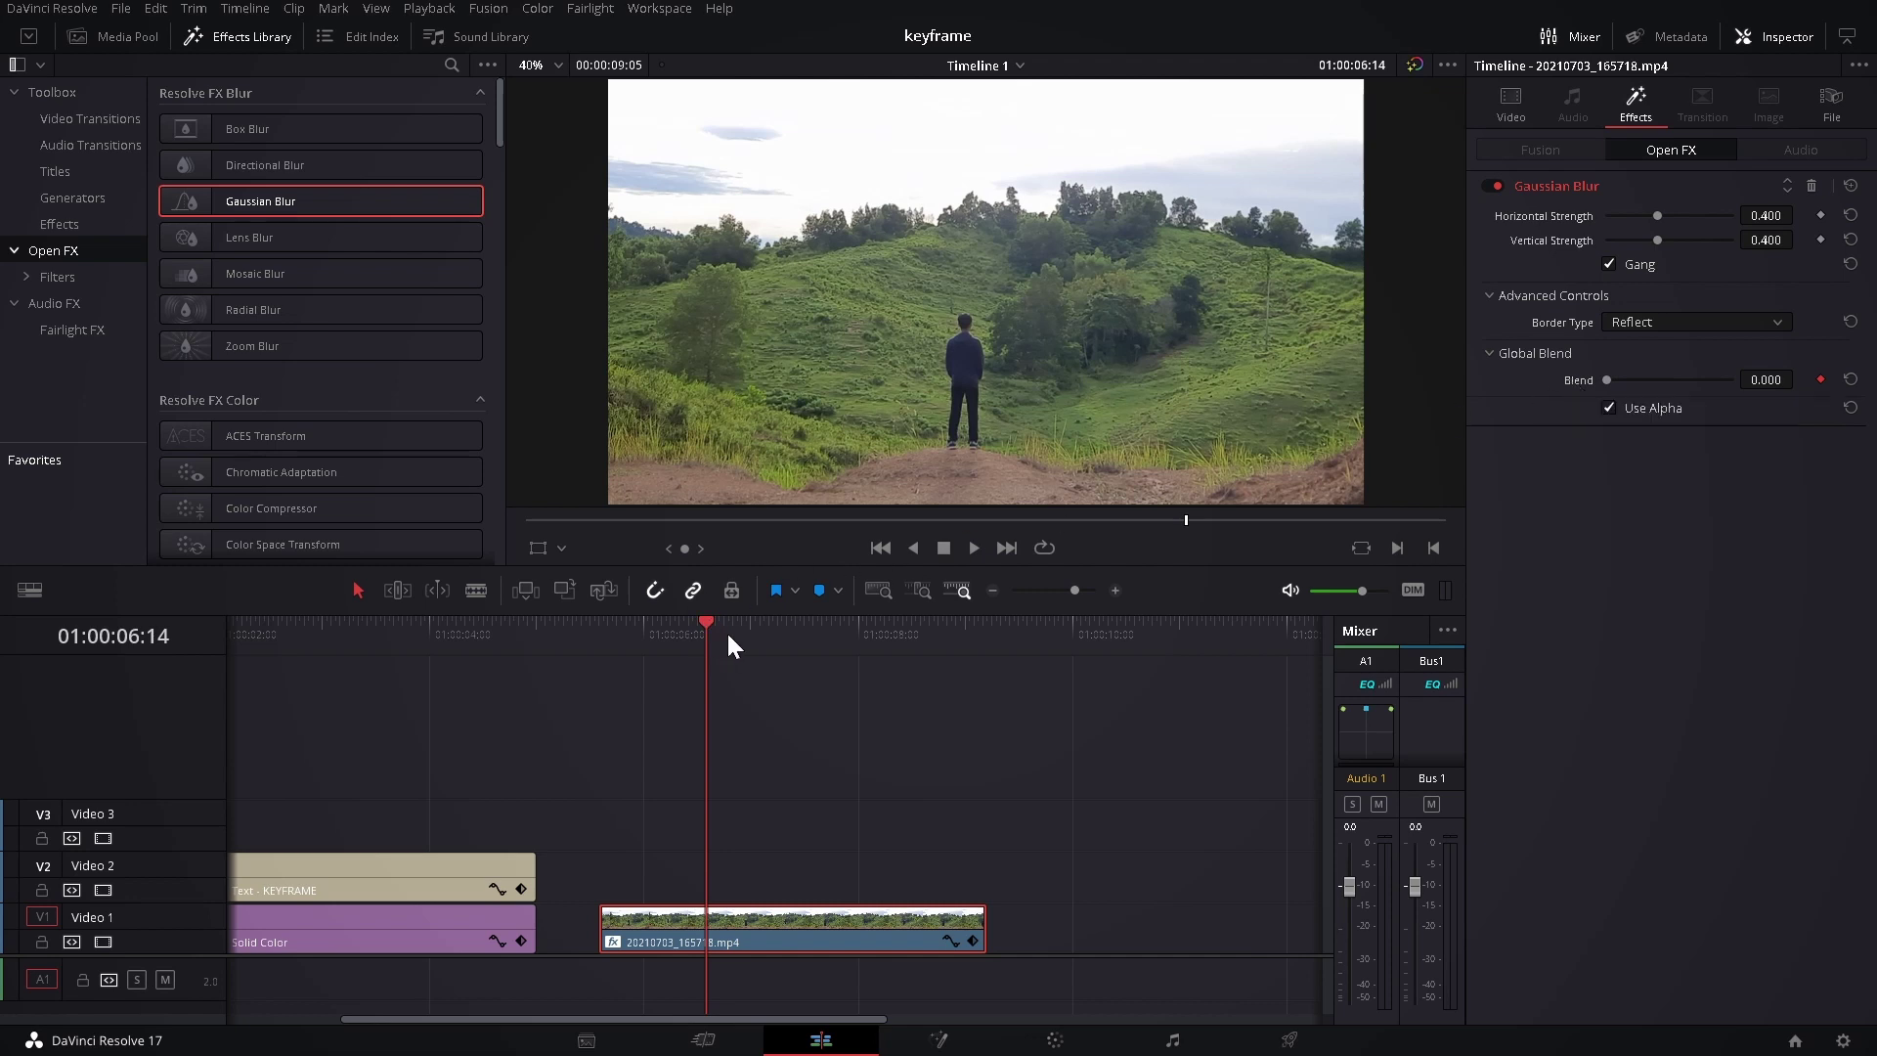
pyautogui.moveTo(735, 631); pyautogui.dragTo(798, 644)
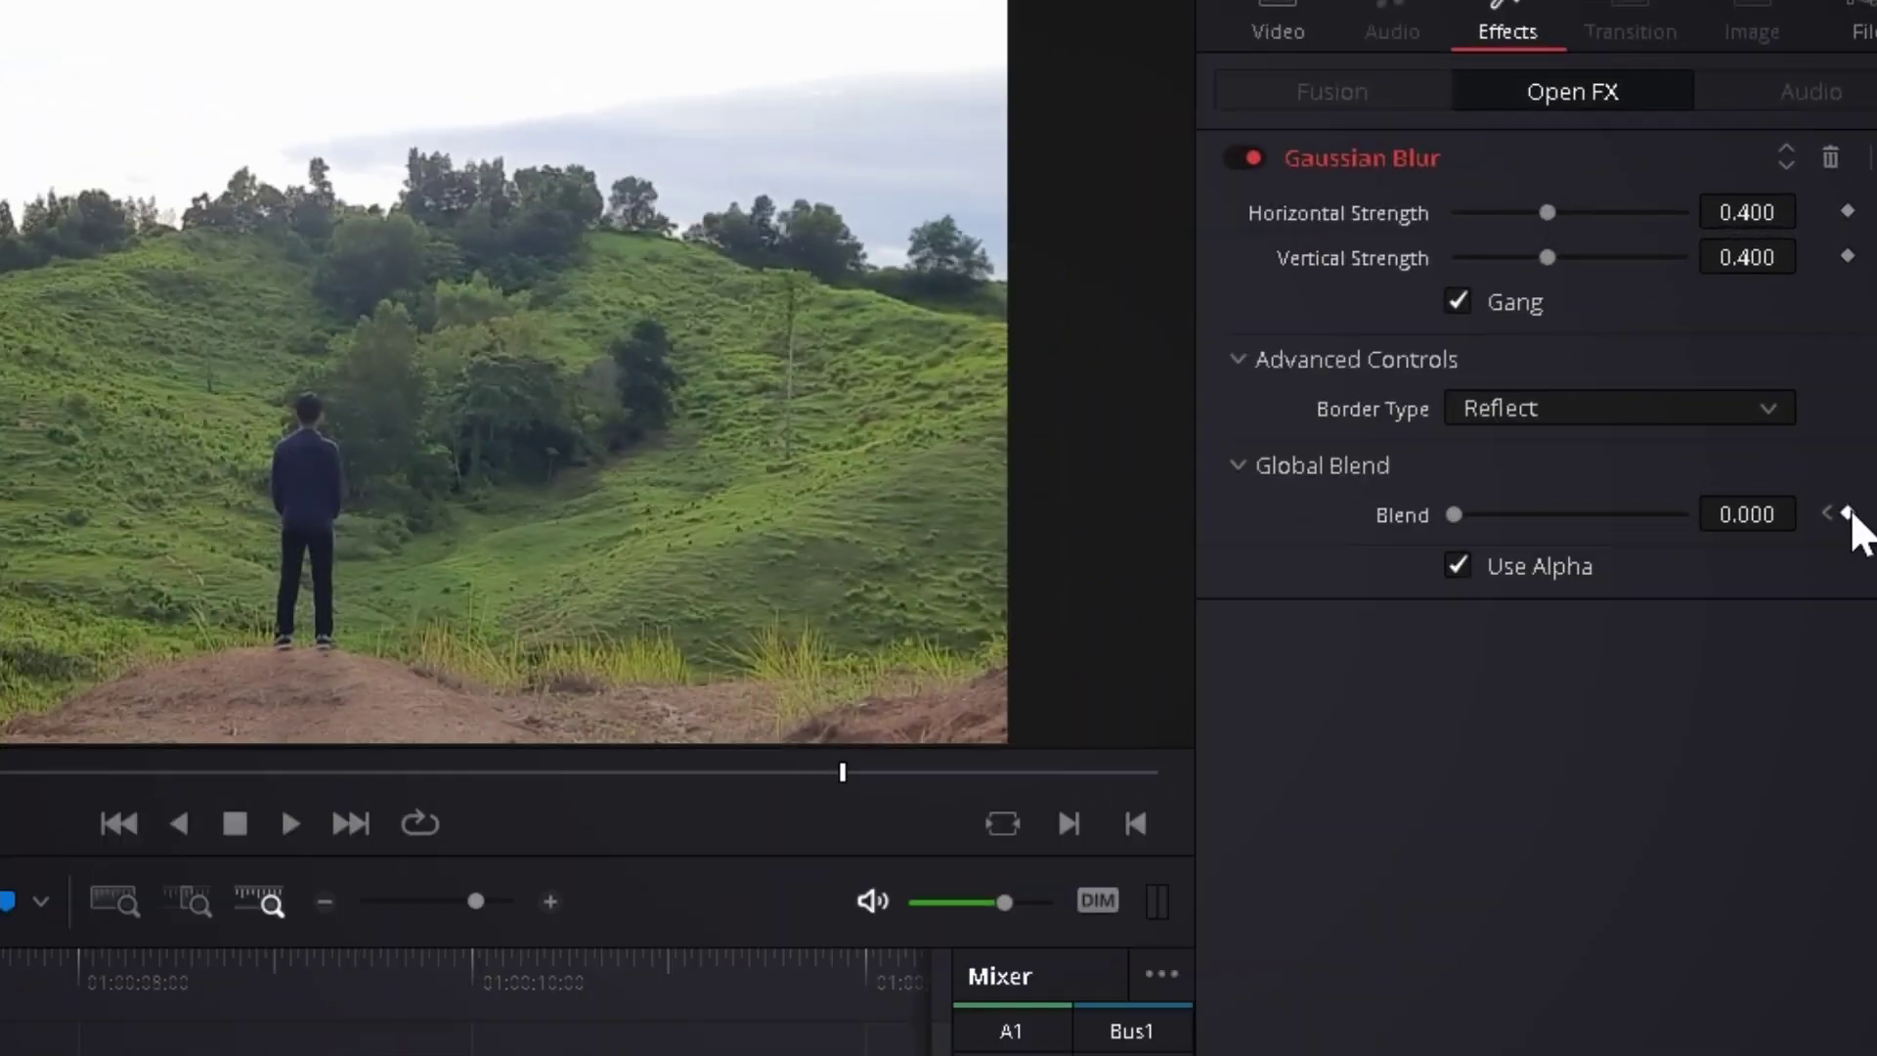
pyautogui.click(1820, 380)
# Raise the second Blend keyframe to 1.000 and preview the blur animation
pyautogui.moveTo(1628, 514); pyautogui.dragTo(1726, 526)
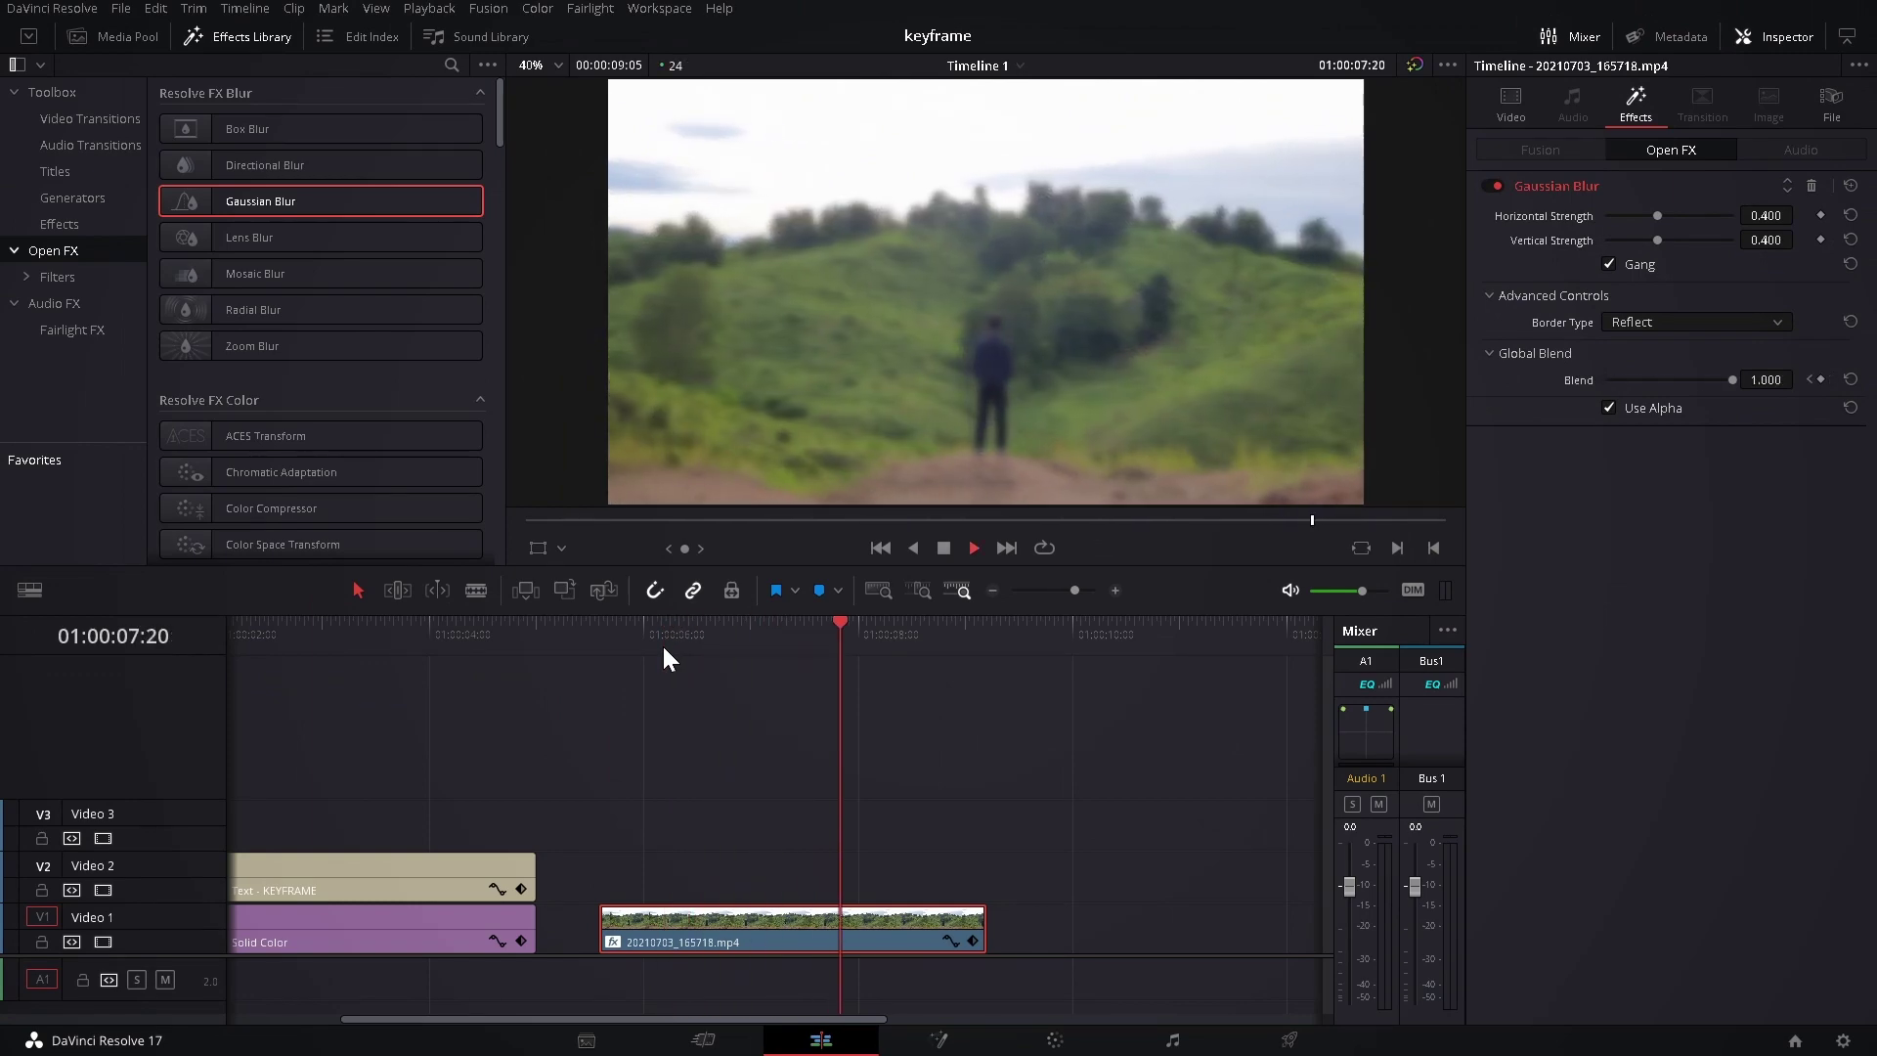
pyautogui.click(614, 636)
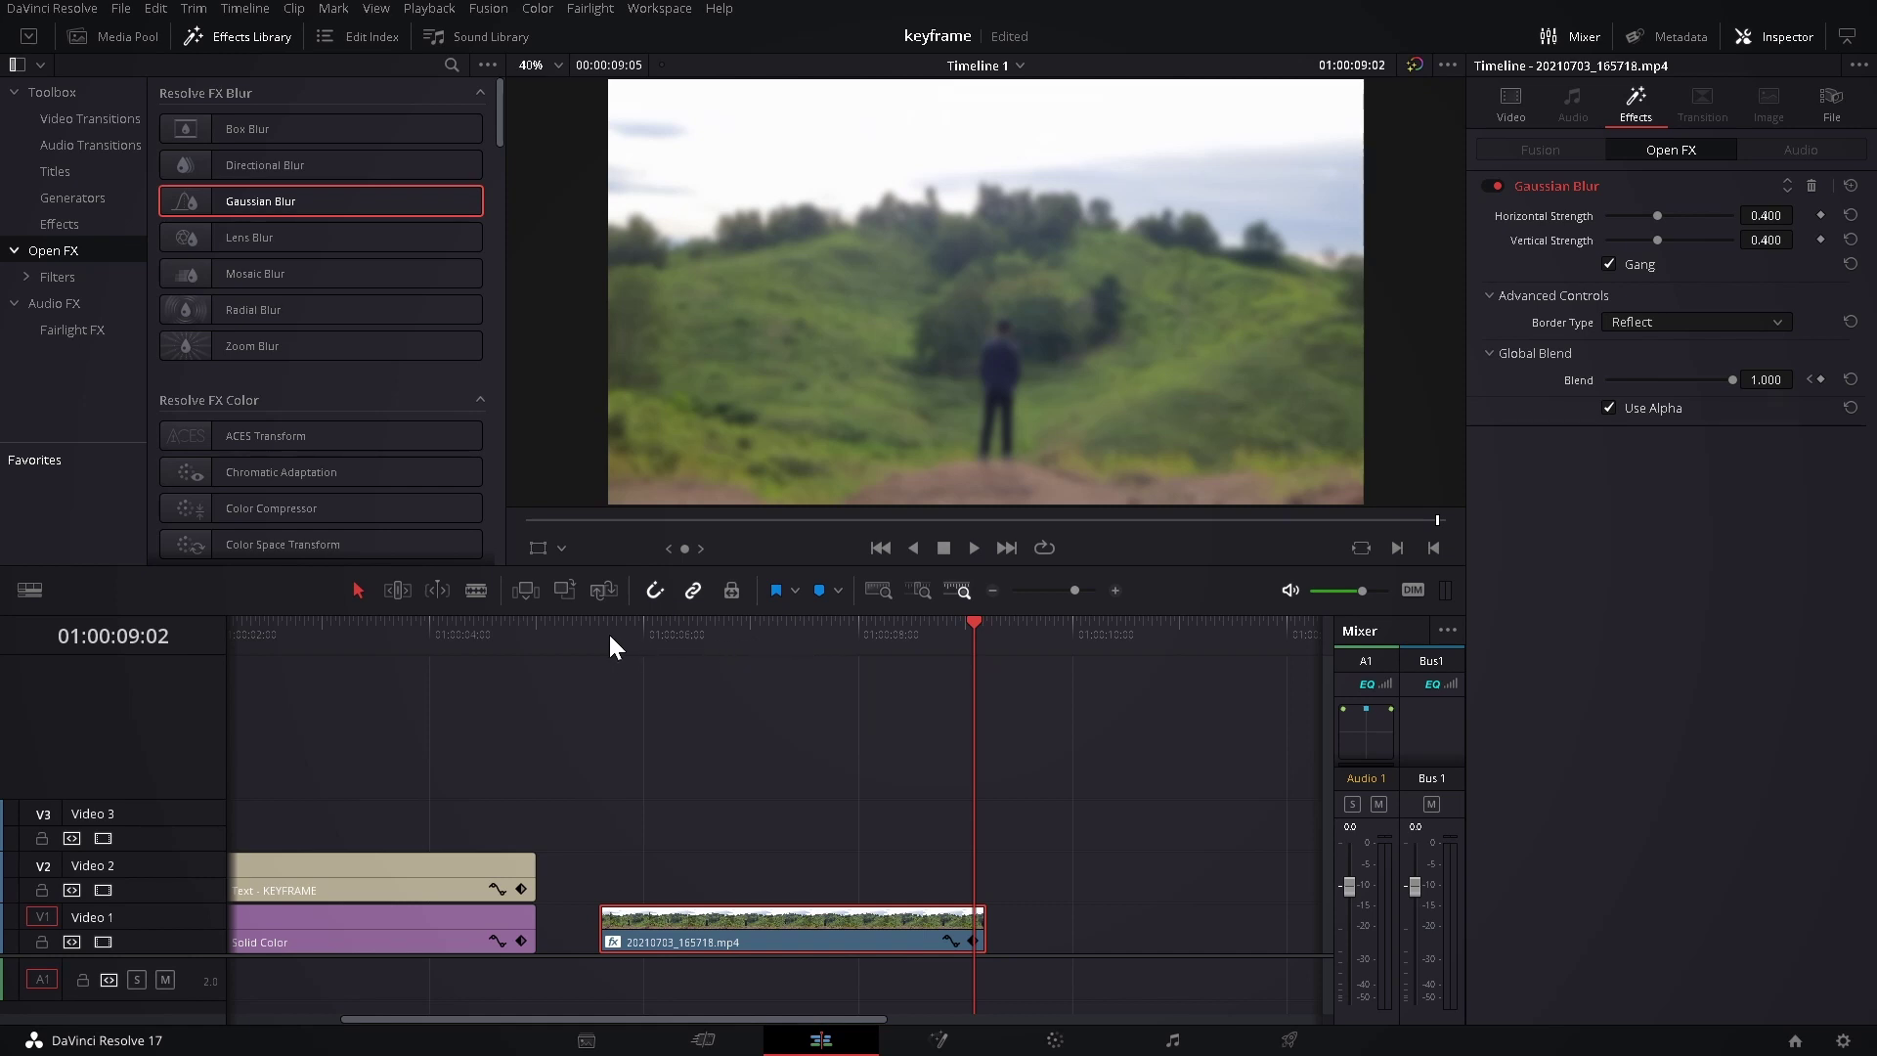
pyautogui.hscroll(-5, 608, 645)
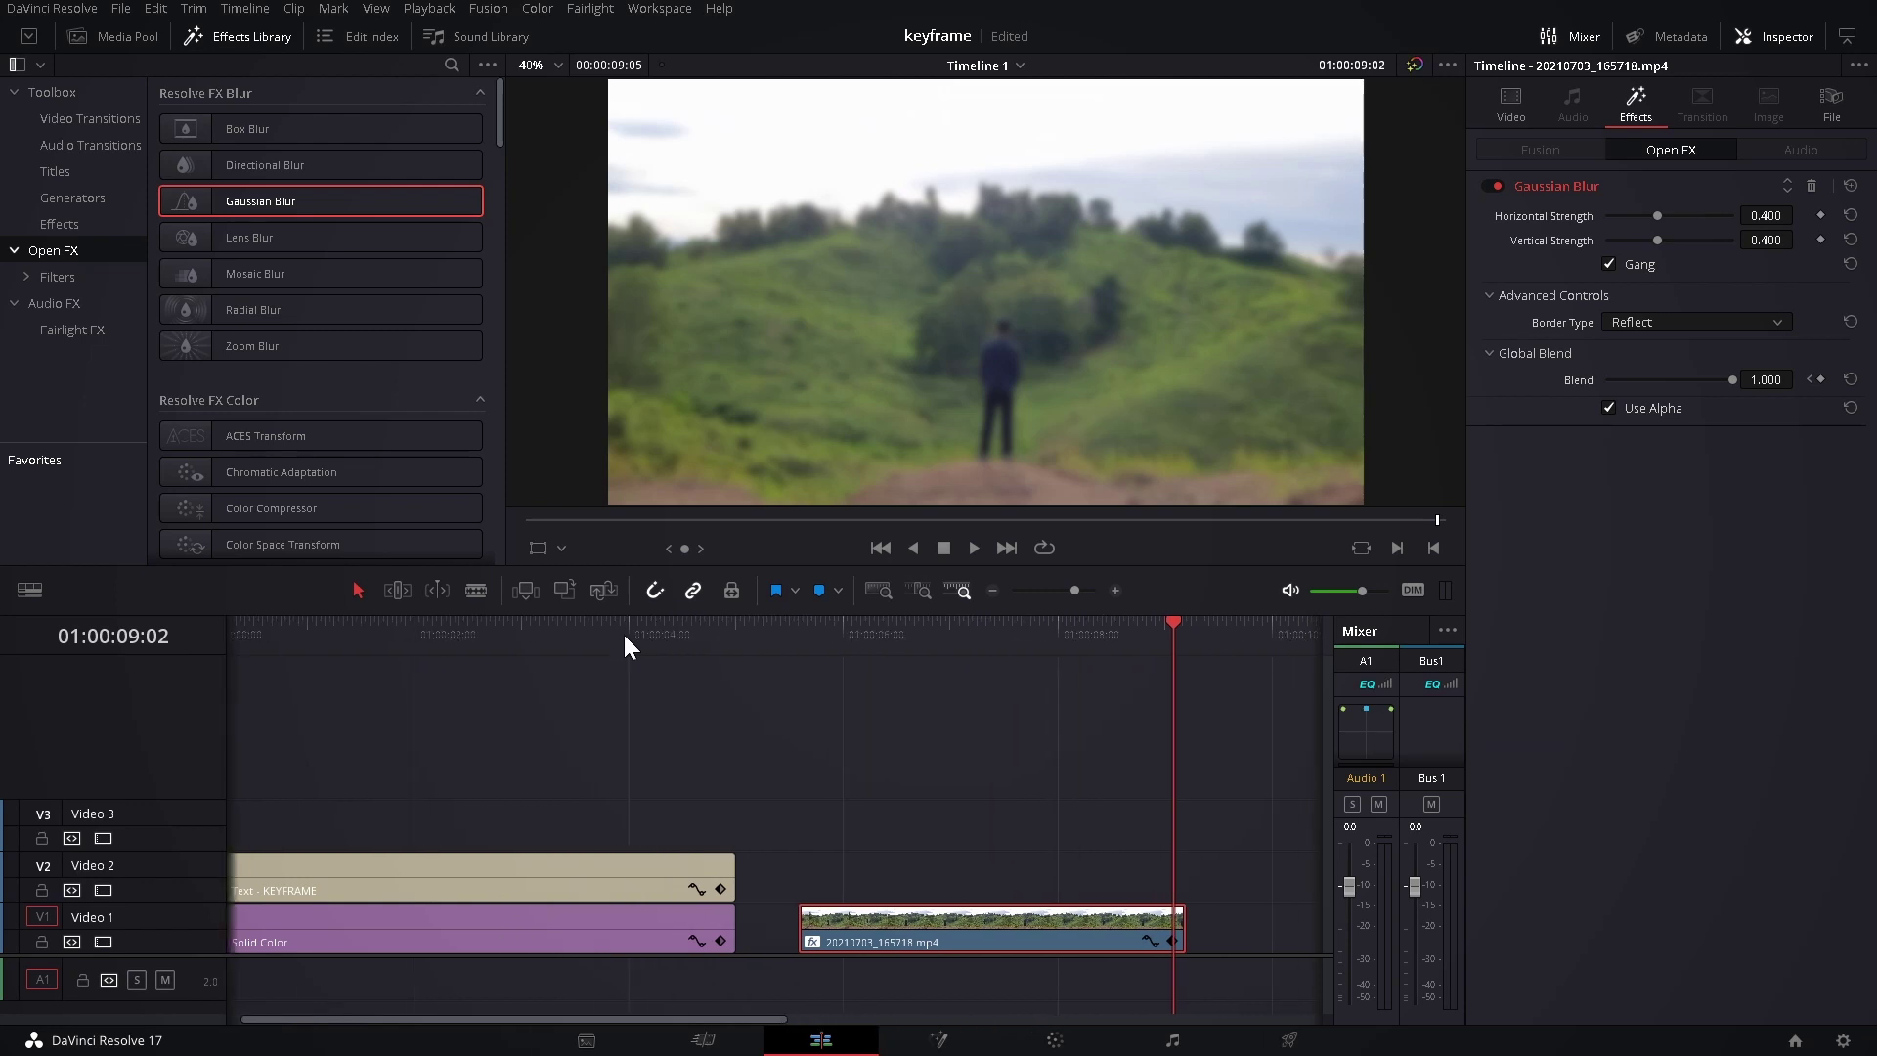